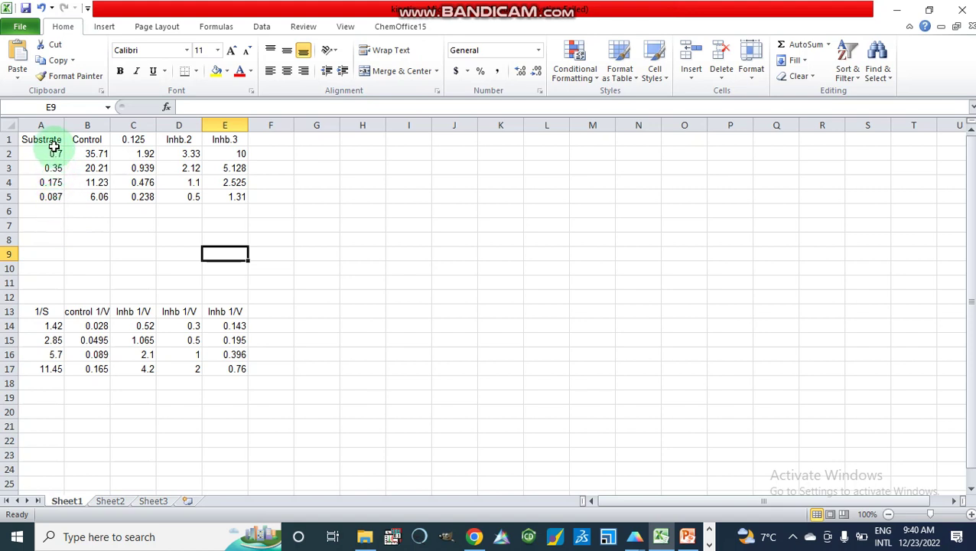
# Step: Review the substrate, control and inhibitor data in rows 1–5 and the 1/S and 1/V reciprocal table beginning in row 13
pyautogui.click(48, 142)
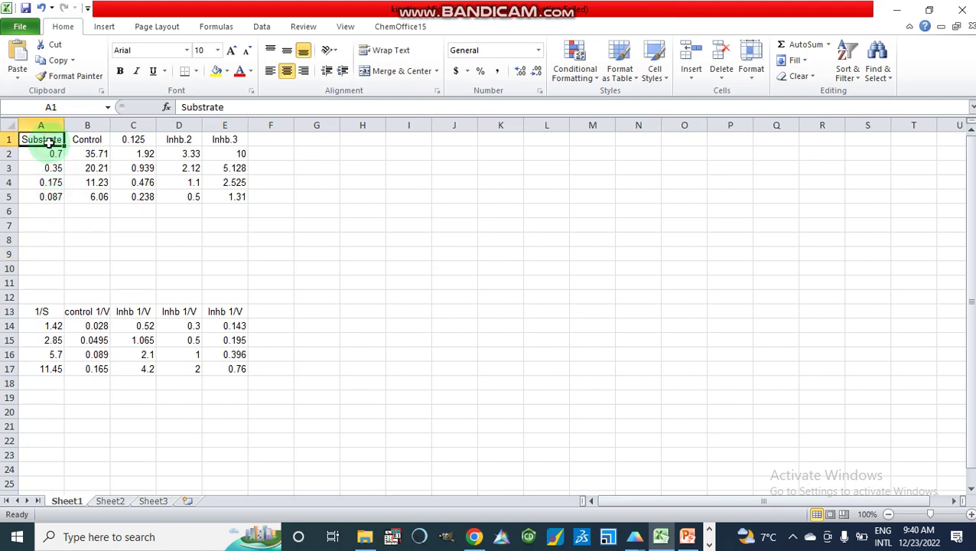
pyautogui.click(48, 163)
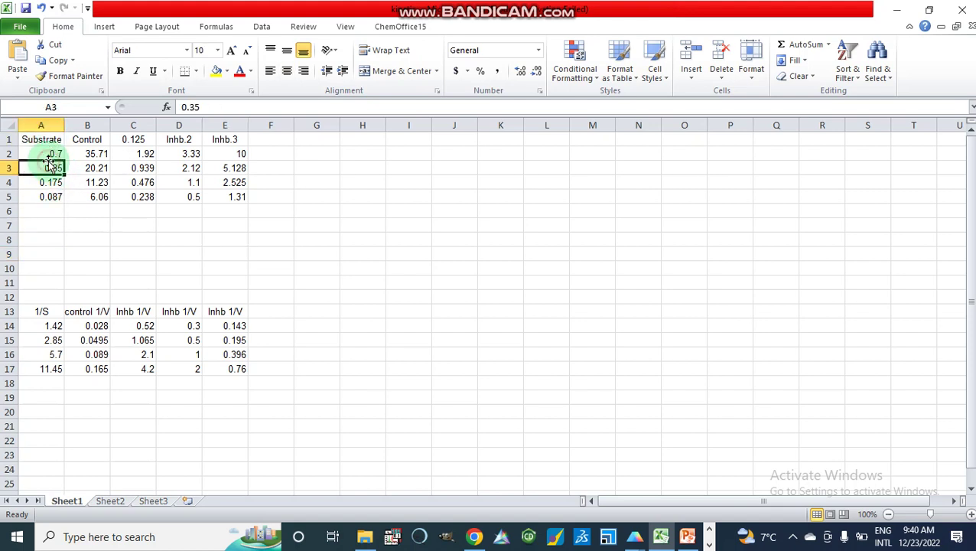
pyautogui.click(47, 153)
pyautogui.click(45, 169)
pyautogui.click(46, 183)
pyautogui.click(46, 198)
pyautogui.click(43, 210)
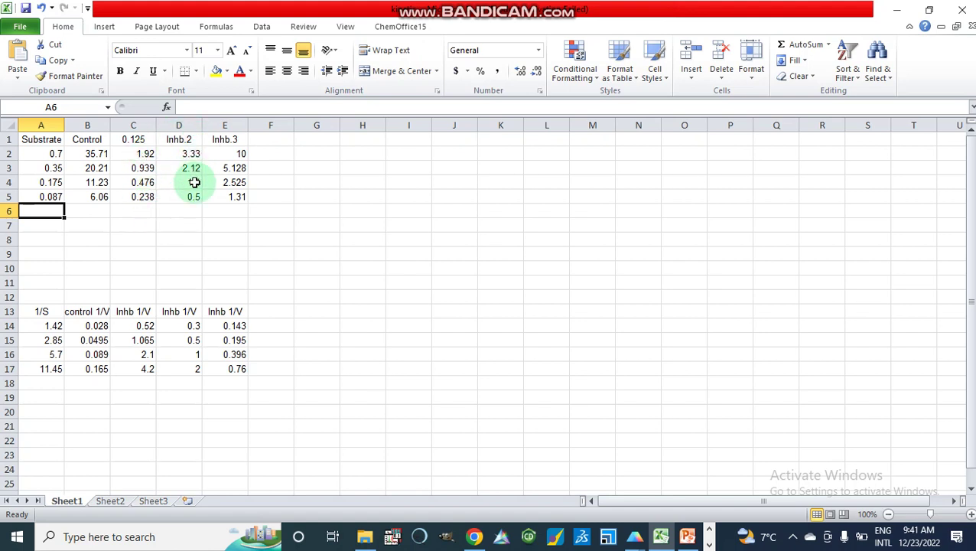
pyautogui.click(189, 140)
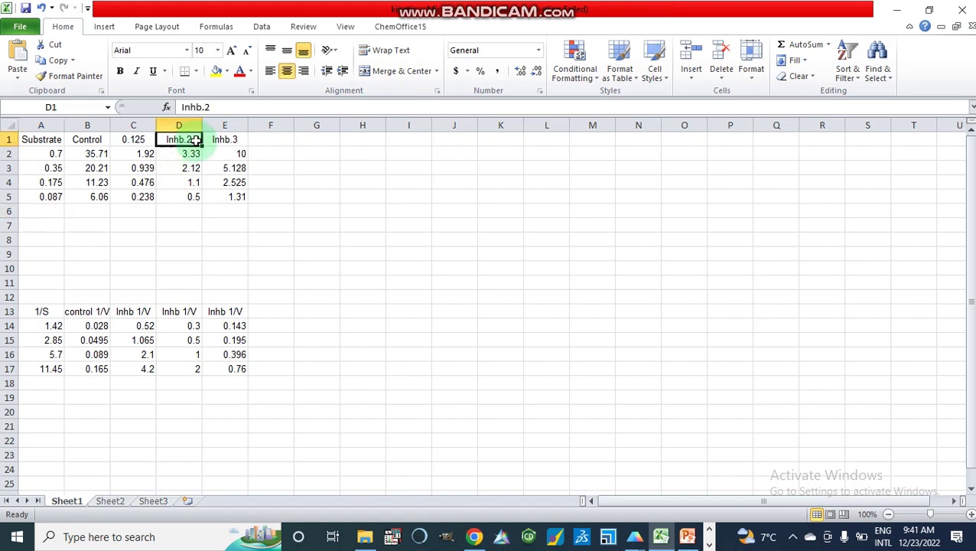
pyautogui.click(235, 138)
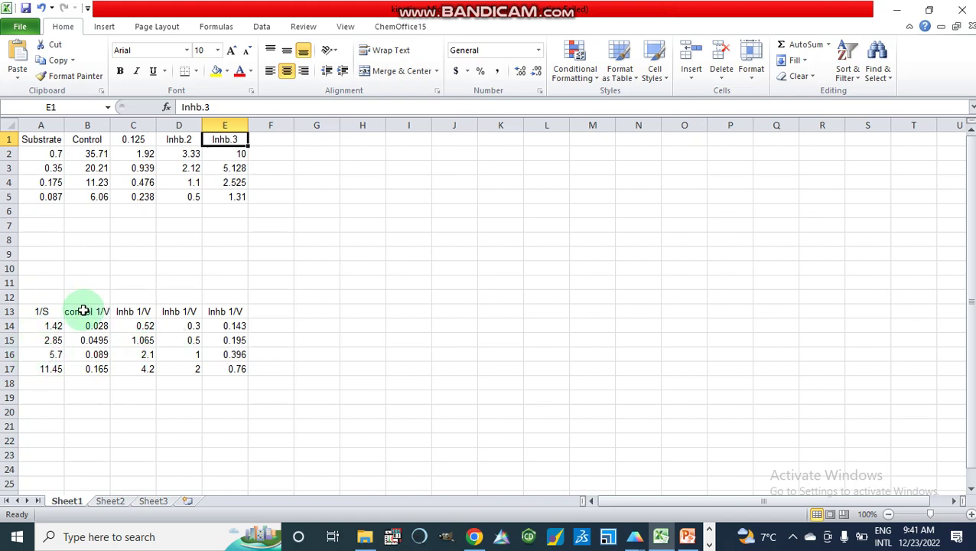
pyautogui.click(45, 312)
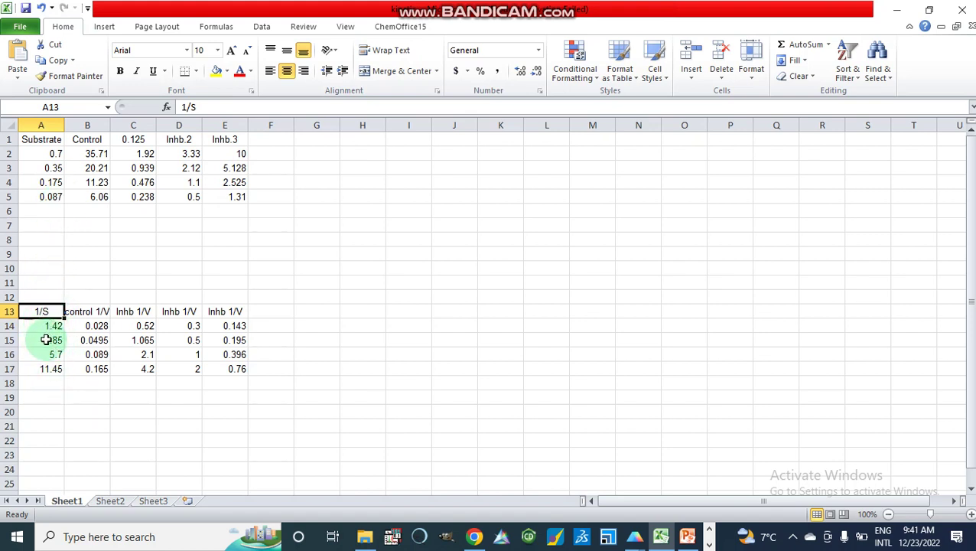
pyautogui.click(93, 312)
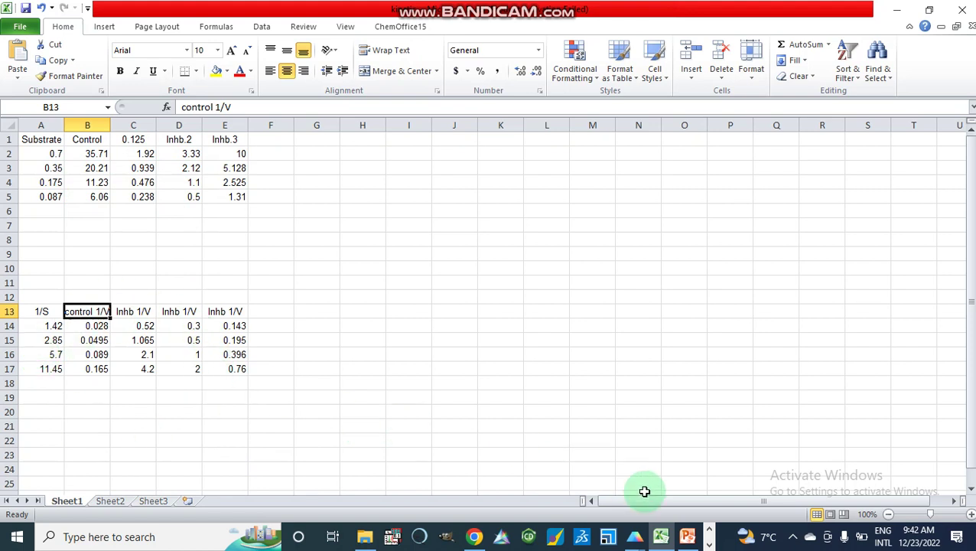
# Step: Switch to the IB0.pzfx project in GraphPad Prism and open its Data 1 data table
pyautogui.click(635, 539)
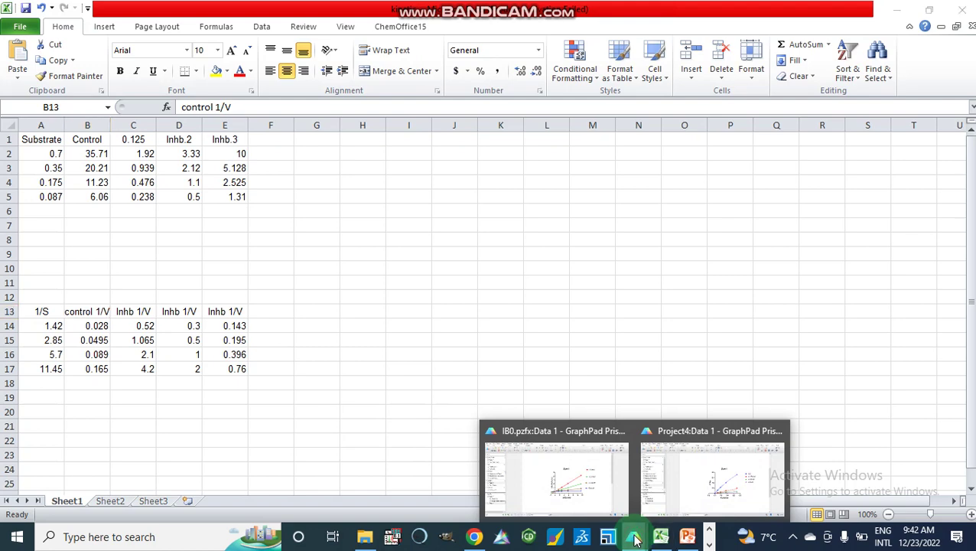
pyautogui.click(583, 491)
pyautogui.click(462, 388)
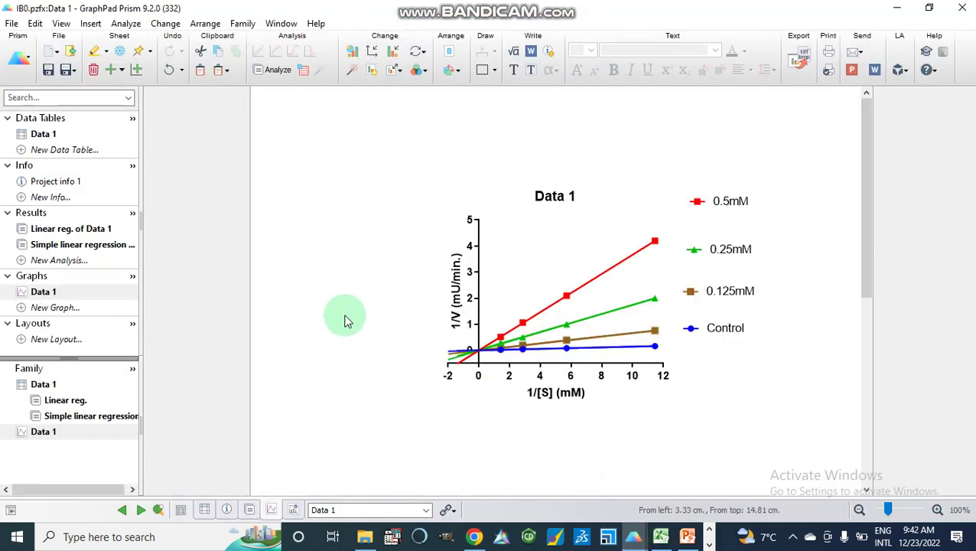
pyautogui.click(46, 137)
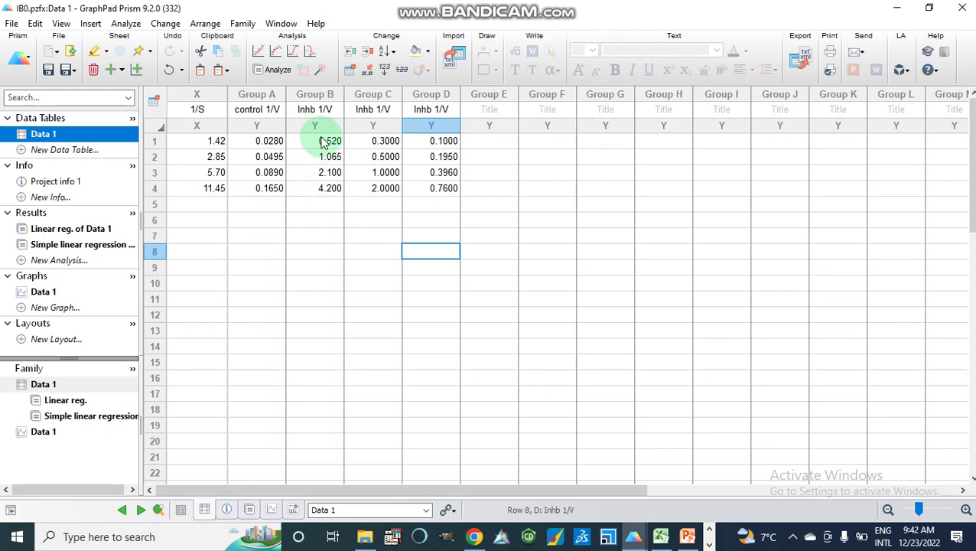
# Step: Rename the Group B, C and D column titles to 0.125 1/V, 0.25 1/V and 0.5 1/V
pyautogui.doubleClick(318, 108)
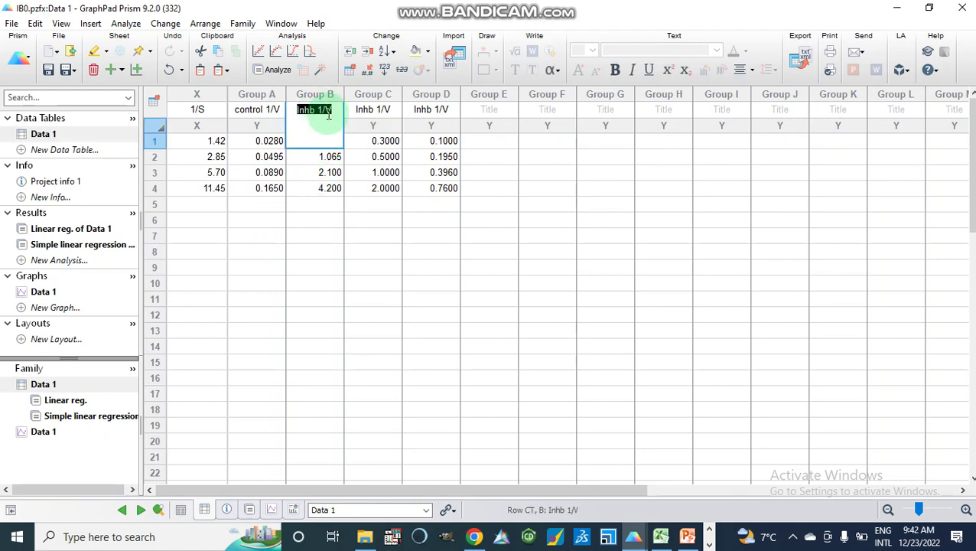
pyautogui.click(315, 112)
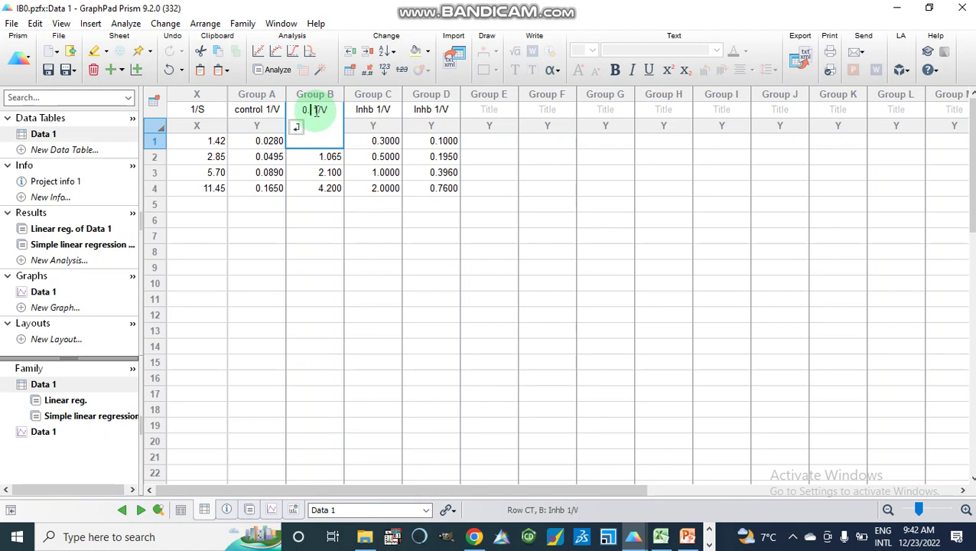
pyautogui.click(374, 111)
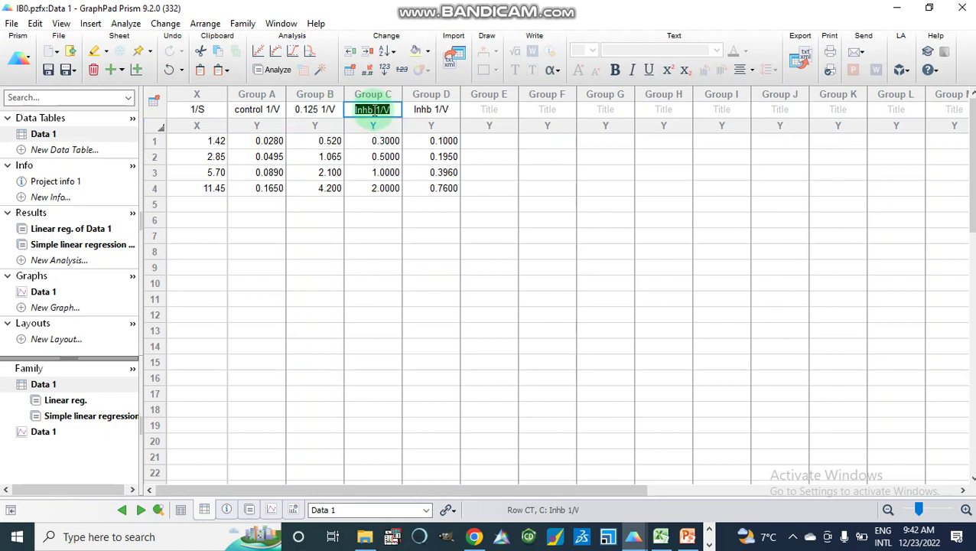
pyautogui.click(374, 111)
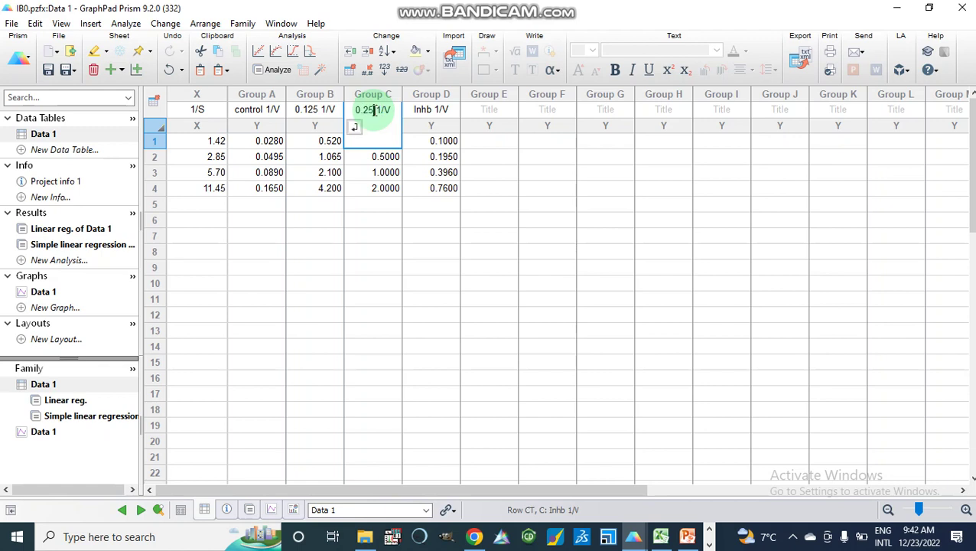
pyautogui.click(430, 110)
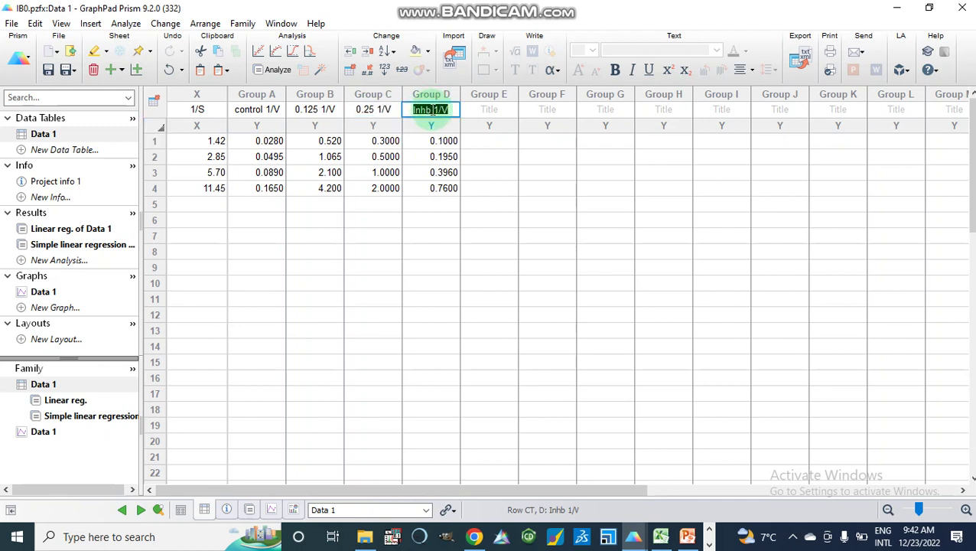
pyautogui.click(432, 110)
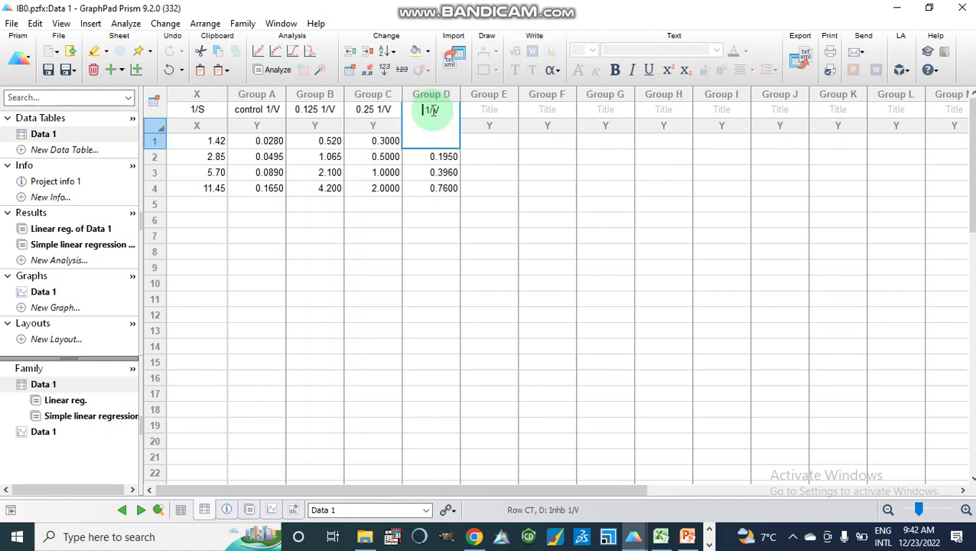
pyautogui.click(426, 220)
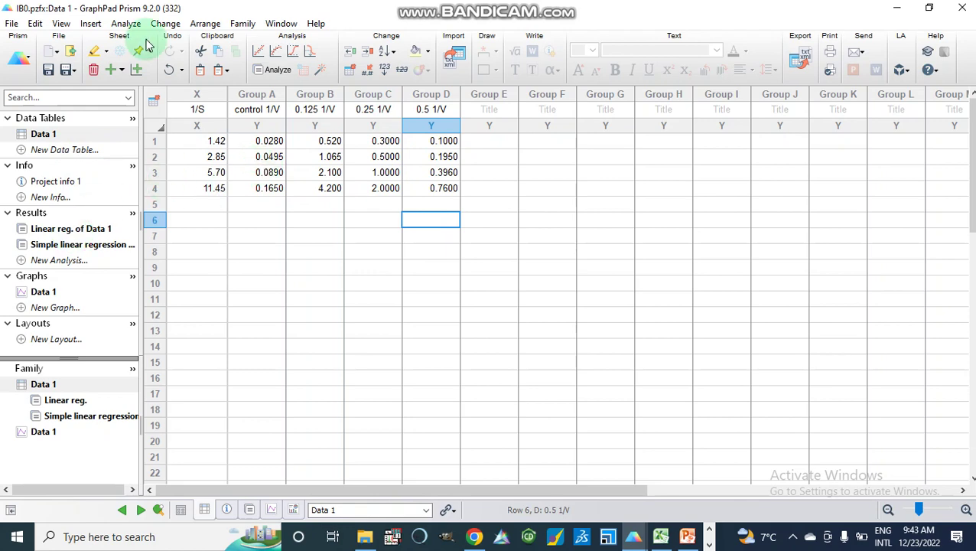
# Step: Start a simple linear regression on all four Data 1 data sets, choosing to change the parameters of the existing analysis
pyautogui.click(126, 24)
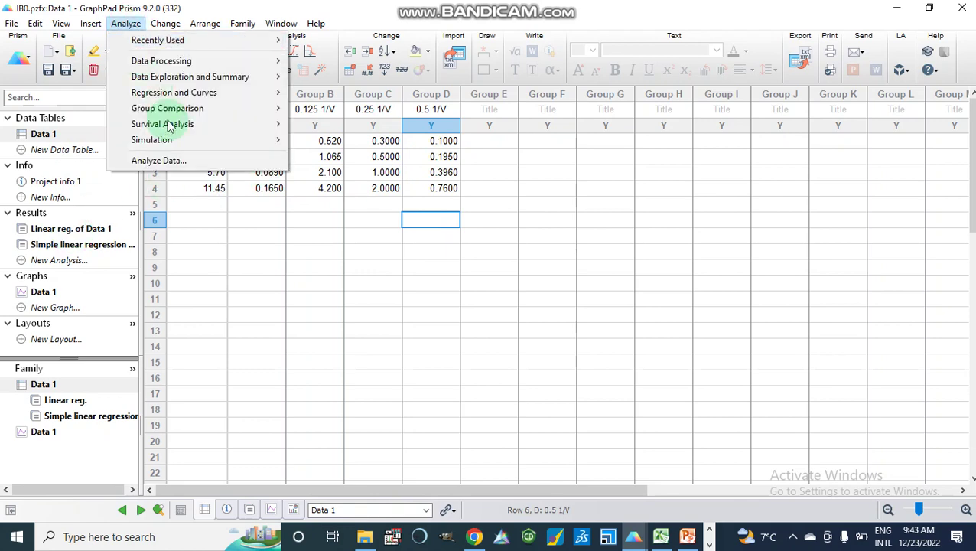
pyautogui.click(170, 161)
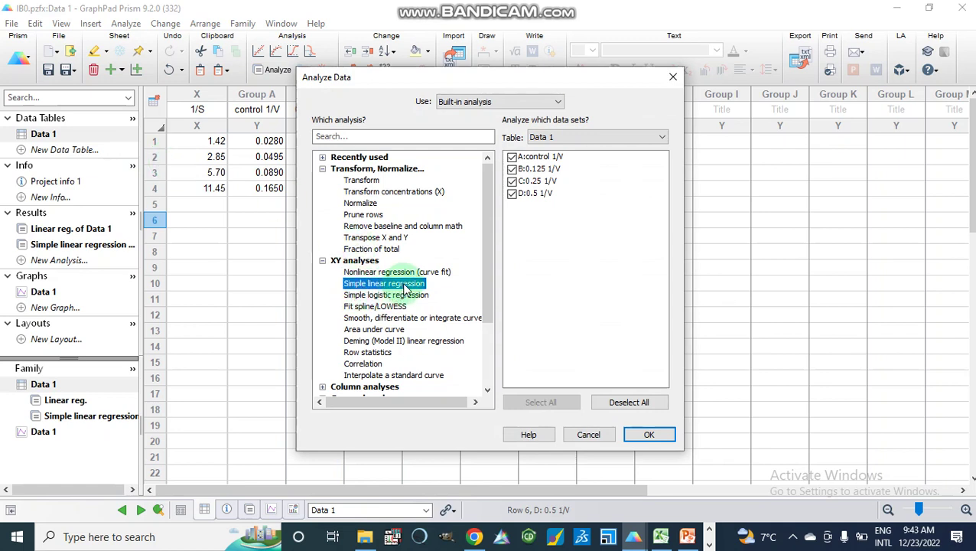
pyautogui.click(633, 433)
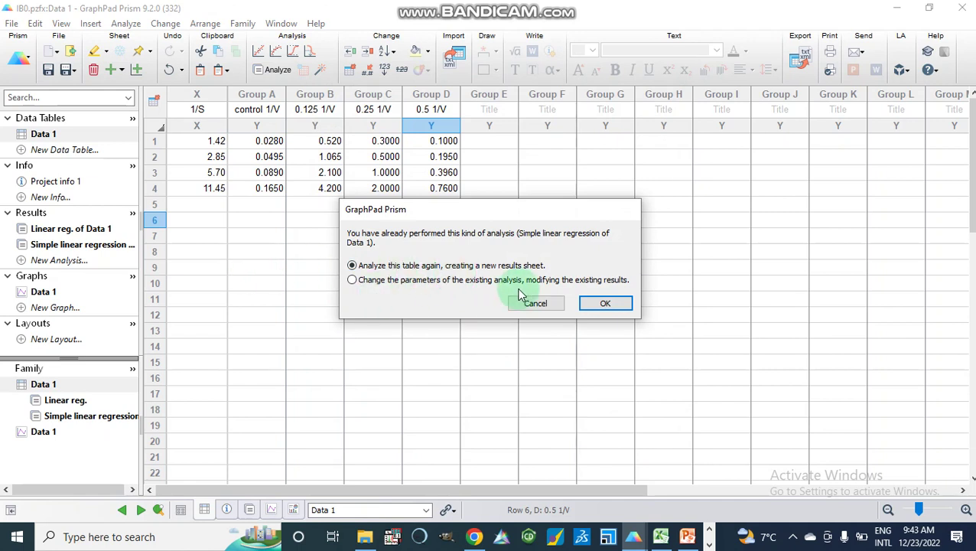
pyautogui.click(351, 280)
pyautogui.click(598, 304)
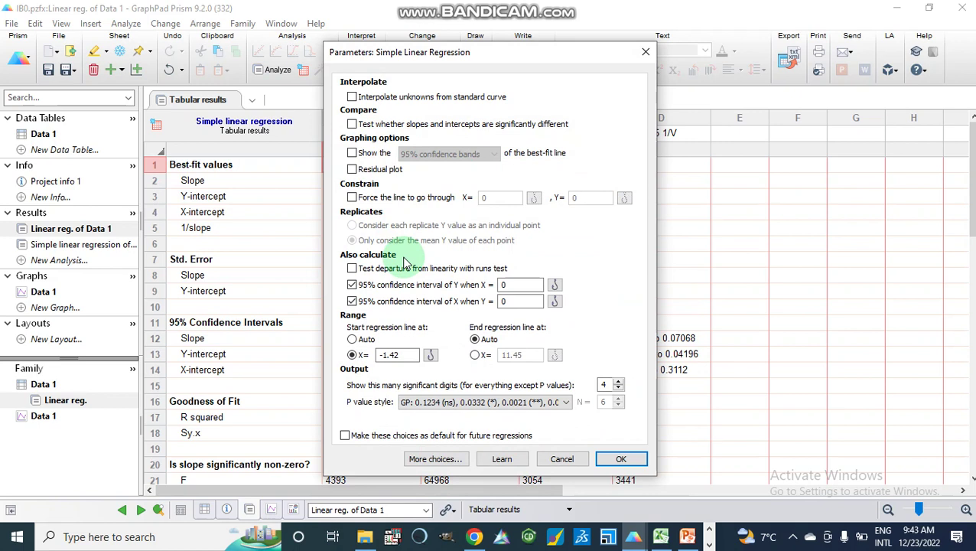
# Step: Force the regression line through X = 0, Y = 0 and set its start to X = -2
pyautogui.click(352, 198)
pyautogui.click(351, 198)
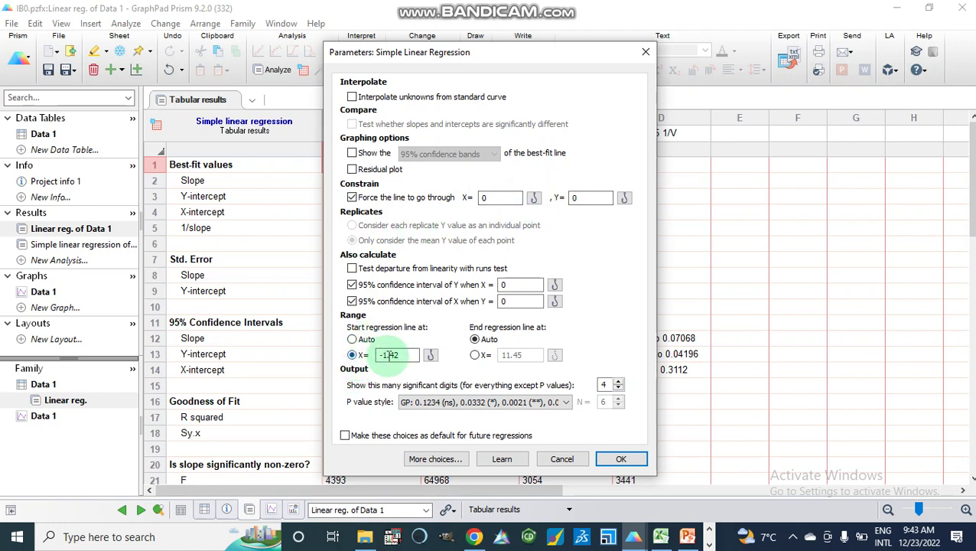
pyautogui.click(406, 357)
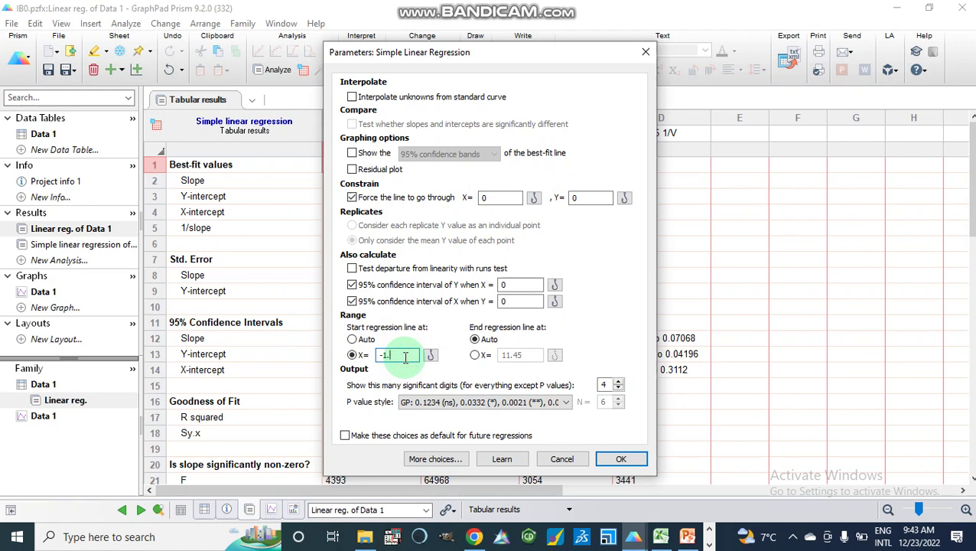
pyautogui.write('2')
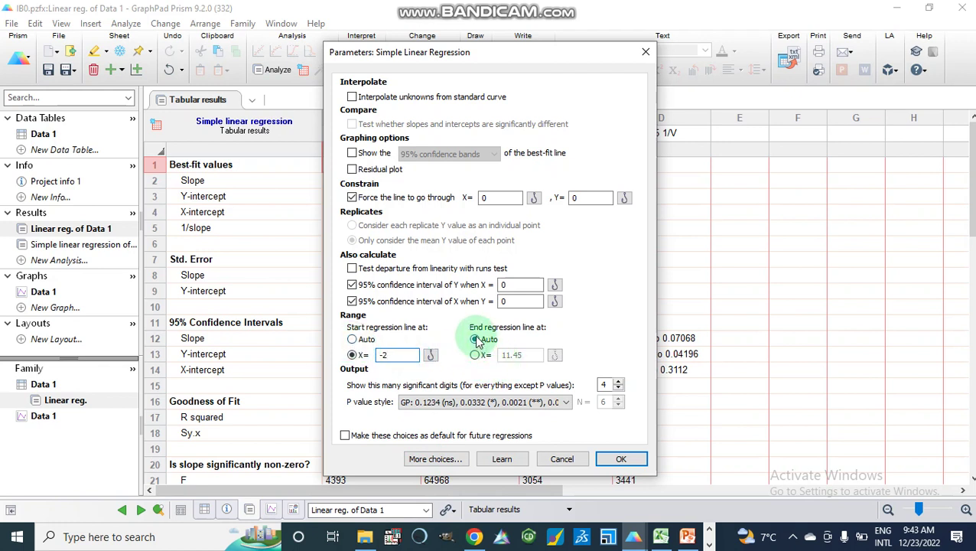
# Step: Set the regression line to end at X = 12 and apply the regression parameters
pyautogui.click(476, 356)
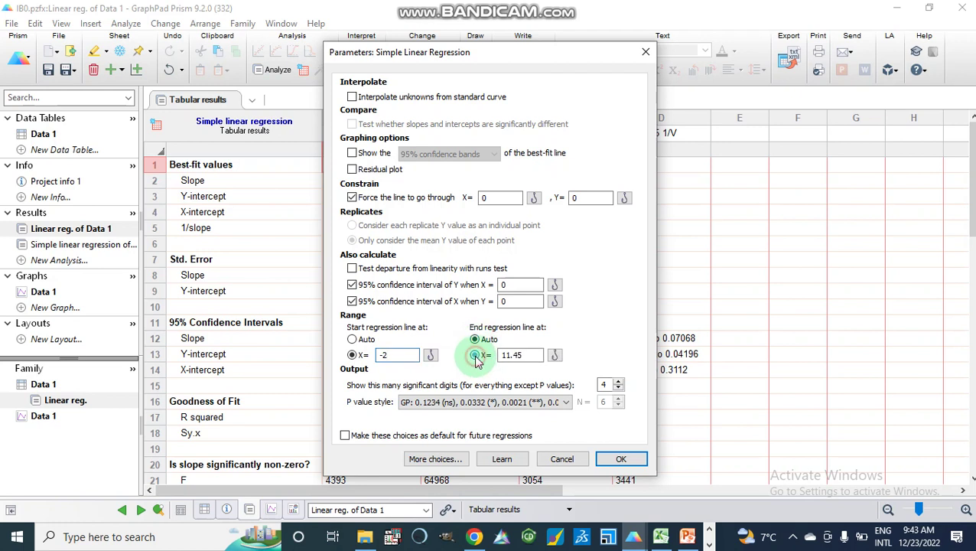
pyautogui.click(530, 354)
pyautogui.moveTo(531, 354); pyautogui.dragTo(486, 355)
pyautogui.write('12')
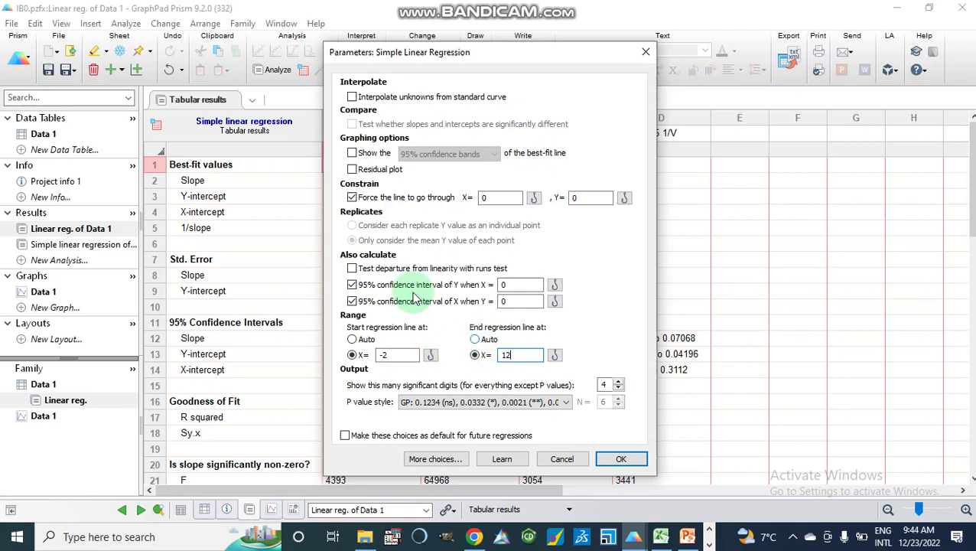
pyautogui.click(615, 461)
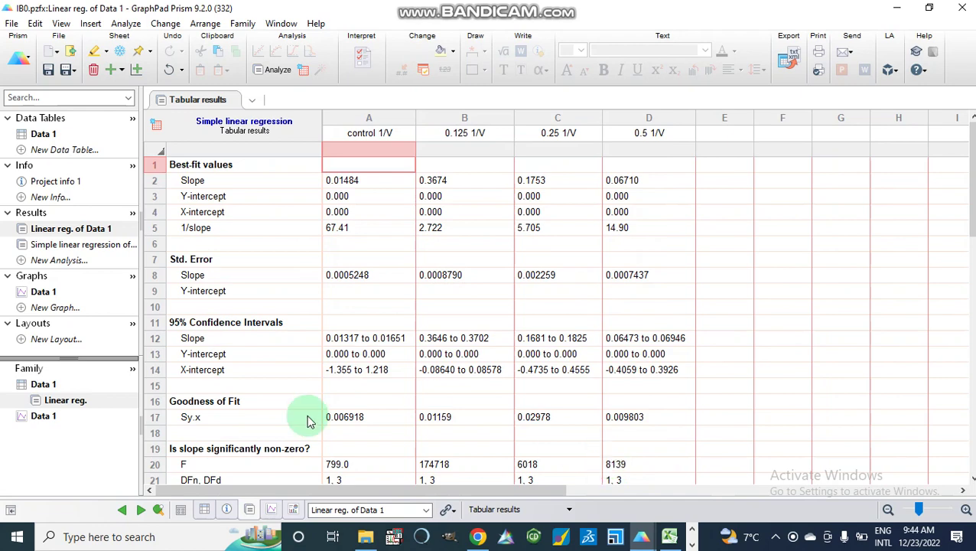
# Step: Open the Data 1 graph and change its title to Competitive
pyautogui.click(48, 294)
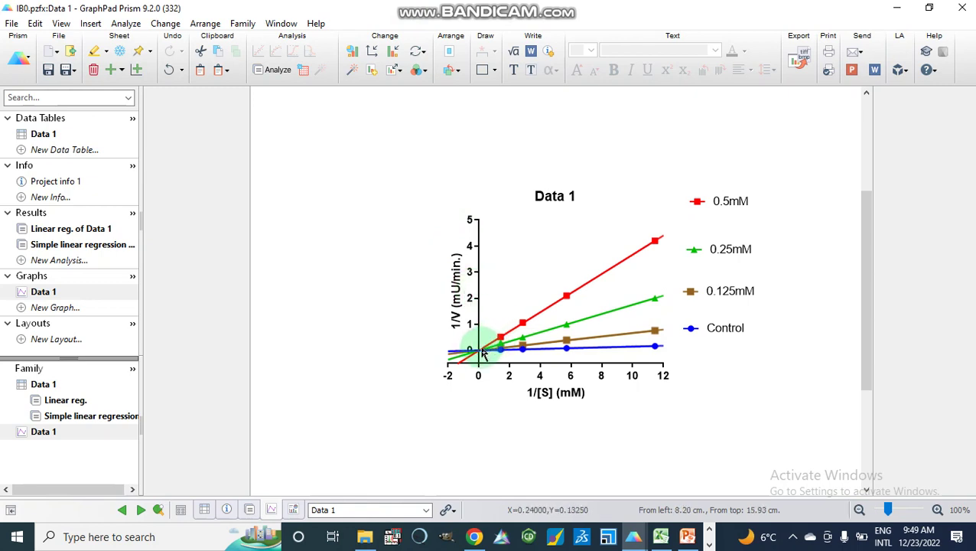
pyautogui.doubleClick(548, 198)
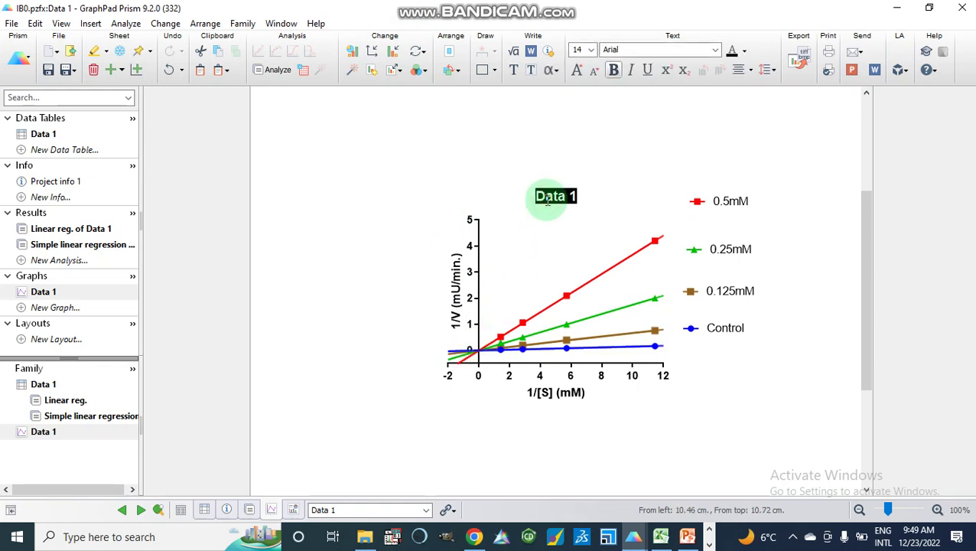
pyautogui.write('C')
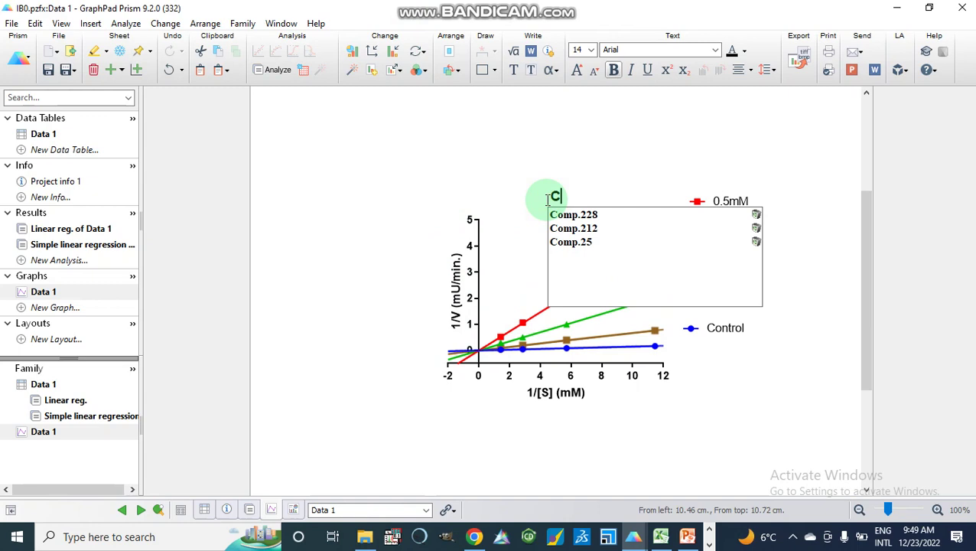
pyautogui.write('omp')
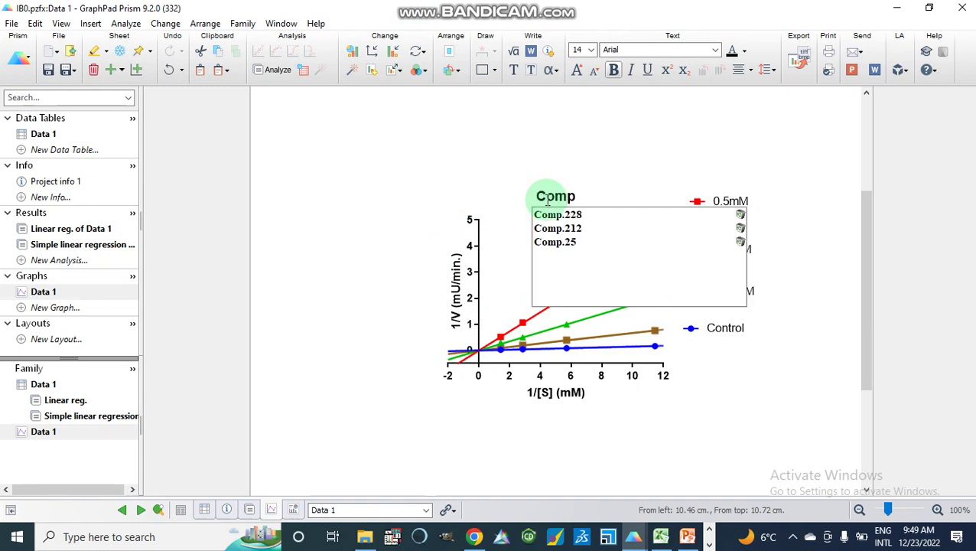
pyautogui.write('eti')
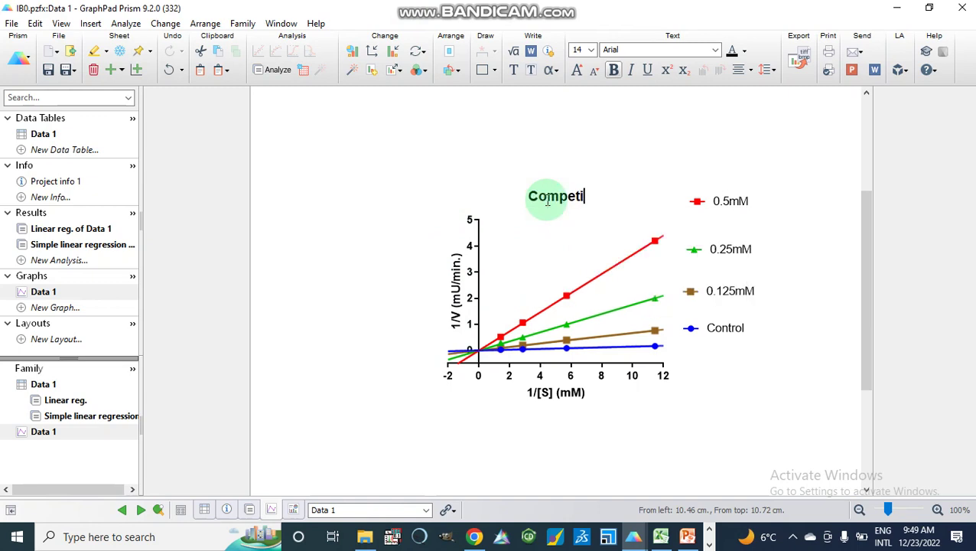
pyautogui.write('tive')
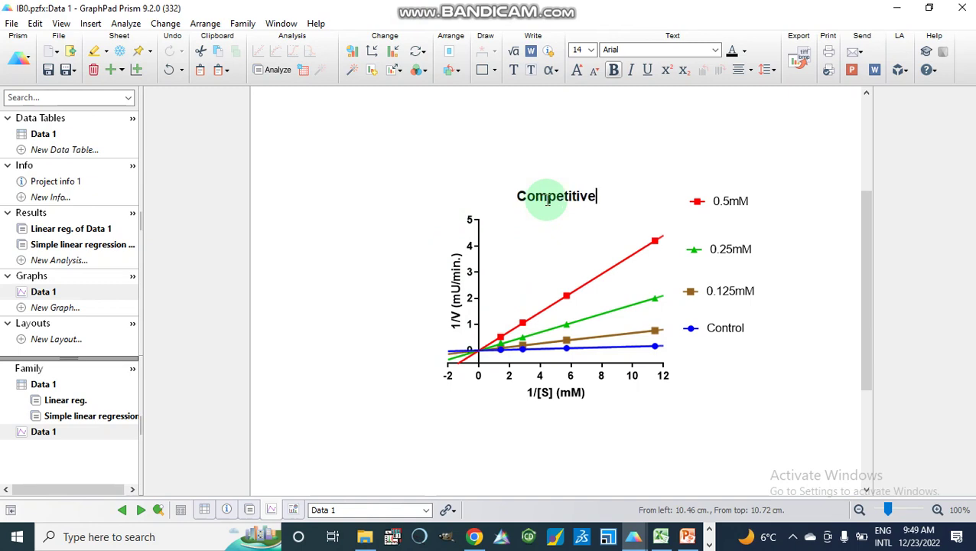
pyautogui.click(393, 274)
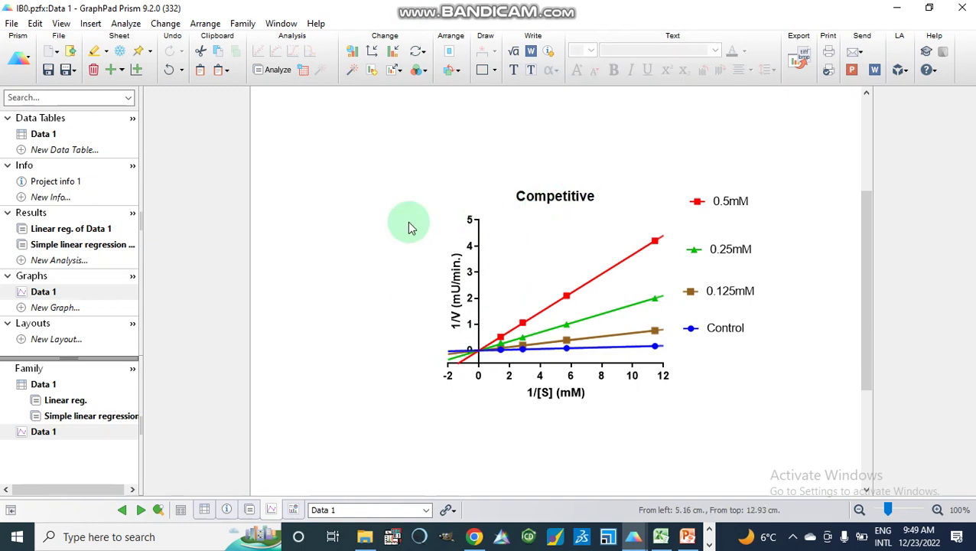
# Step: Apply the Colors scheme to the Competitive graph, and switch it to the Prism Dark color scheme
pyautogui.click(421, 70)
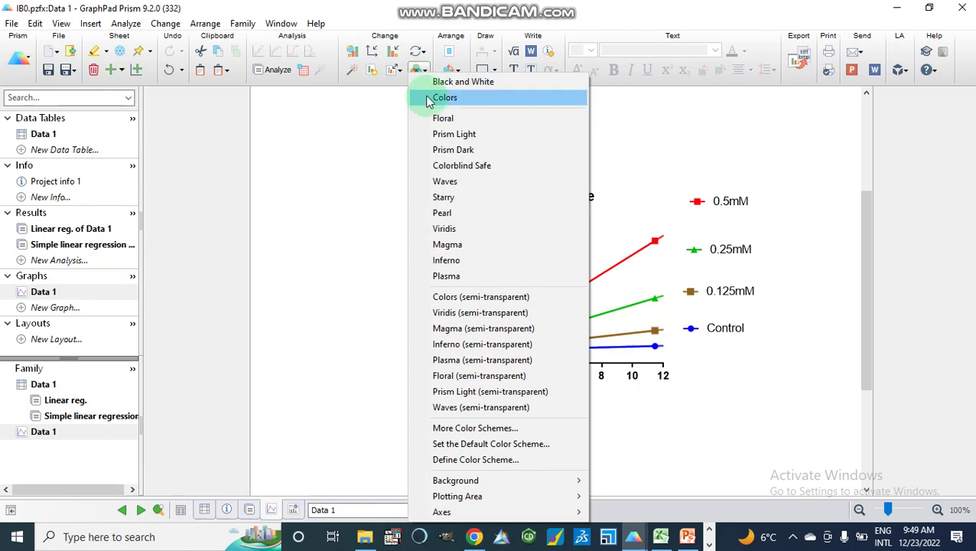
pyautogui.click(444, 97)
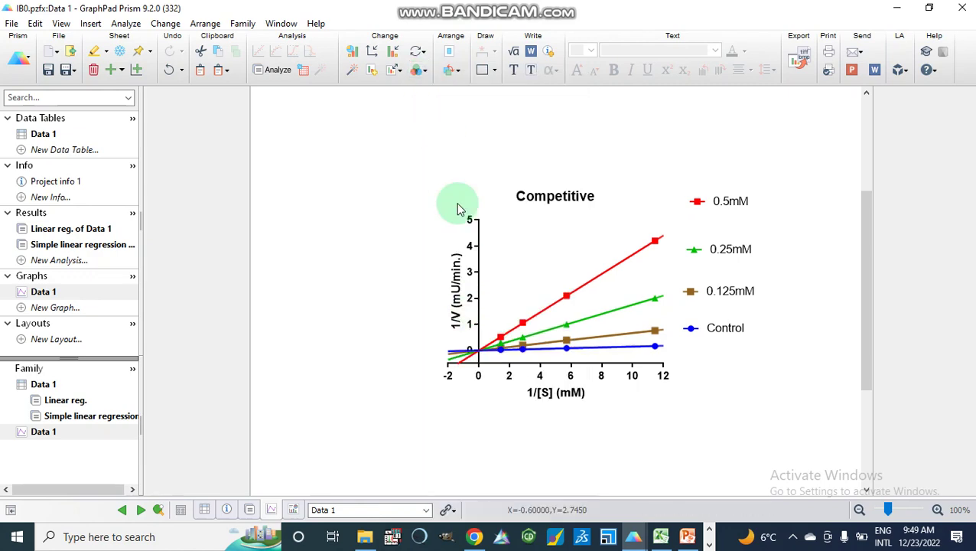
pyautogui.click(423, 70)
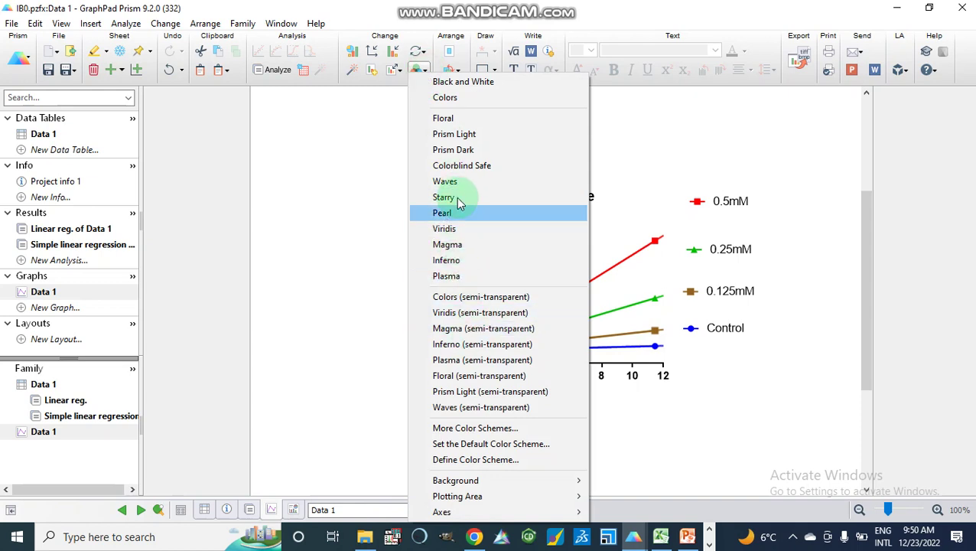
pyautogui.click(451, 152)
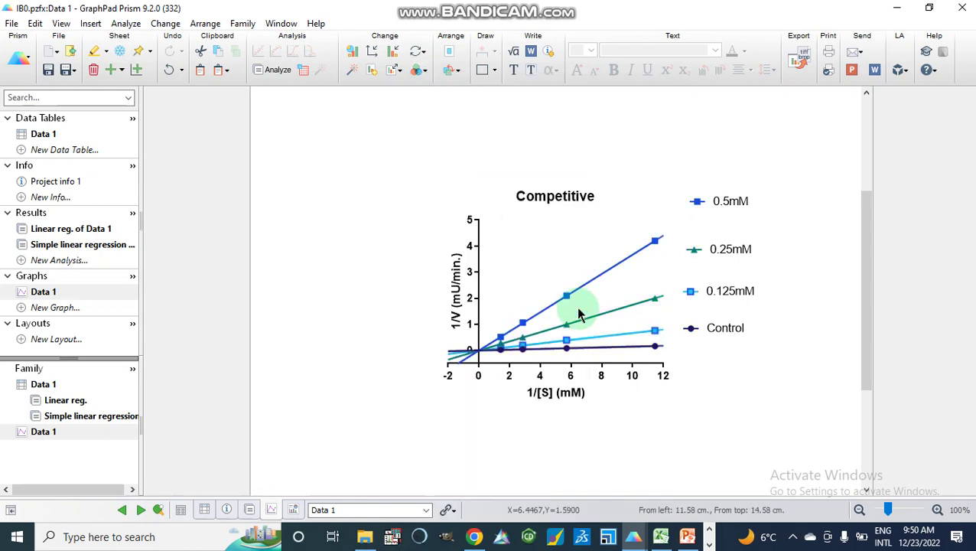
# Step: Open the X axis title and the Y axis title of the graph for text editing
pyautogui.click(546, 394)
pyautogui.moveTo(546, 394); pyautogui.dragTo(576, 394)
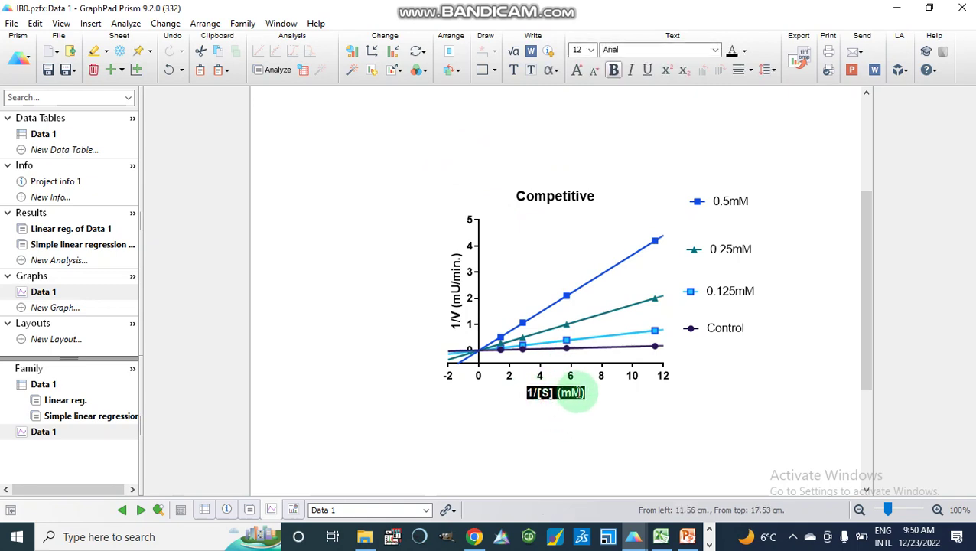
pyautogui.click(577, 392)
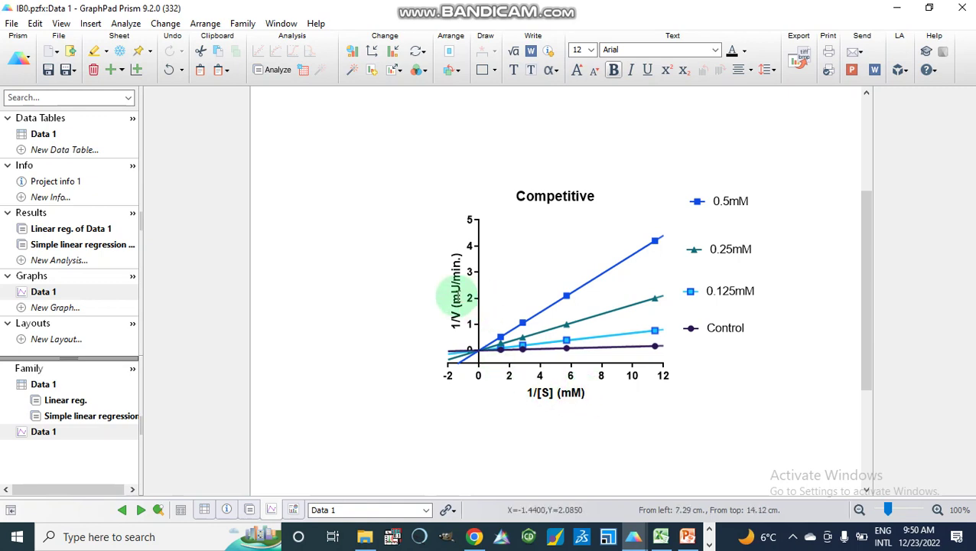
pyautogui.doubleClick(449, 291)
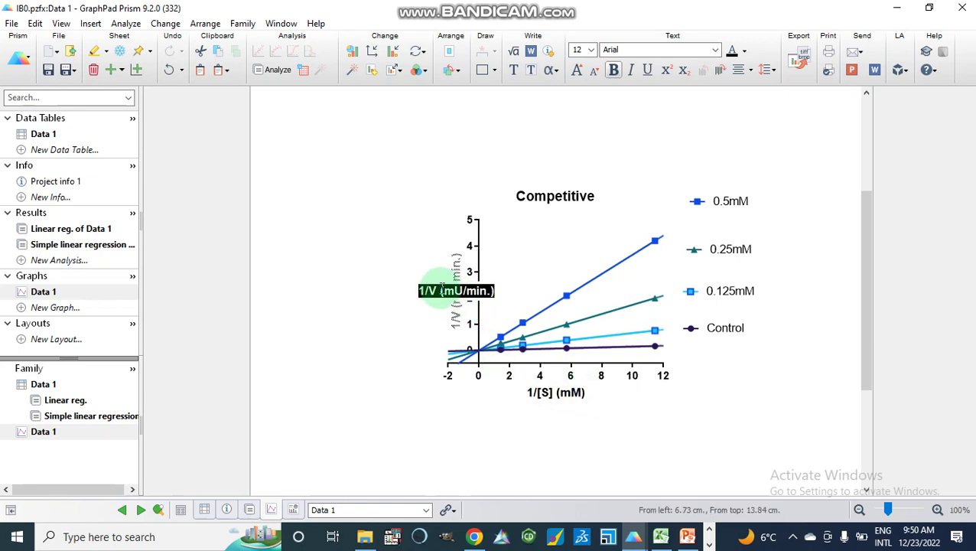
pyautogui.click(421, 291)
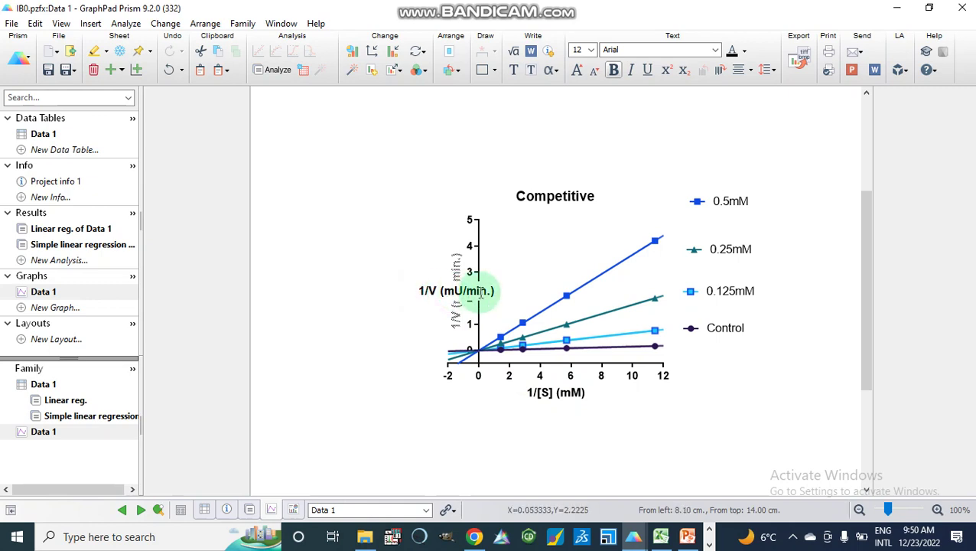
pyautogui.click(490, 388)
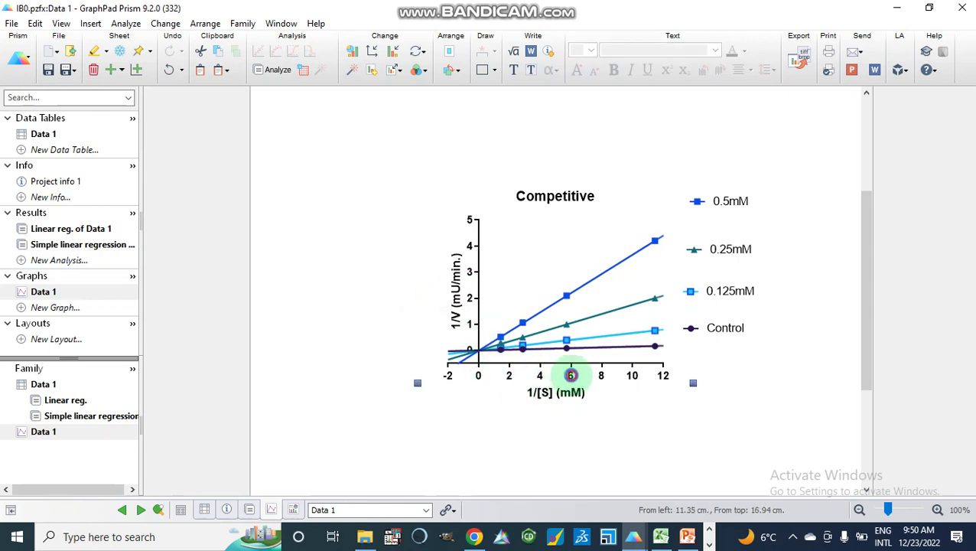
# Step: Format the X axis with a range of -2 to 12 and a major ticks interval of 2
pyautogui.doubleClick(570, 374)
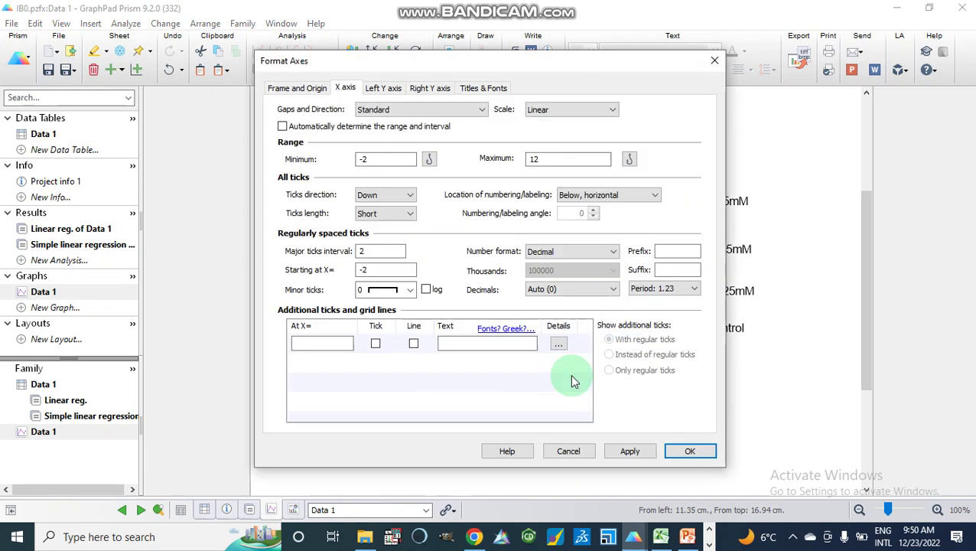
pyautogui.click(367, 159)
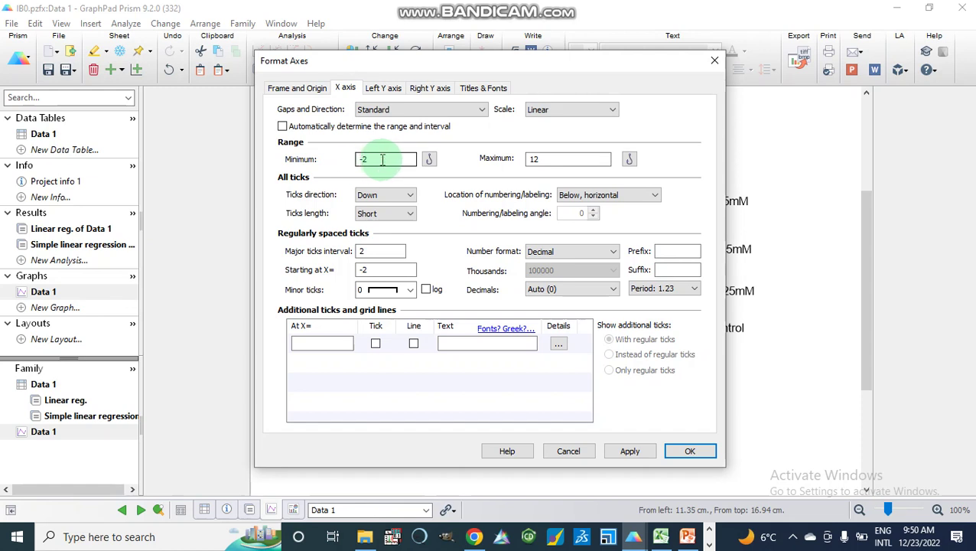
pyautogui.click(549, 159)
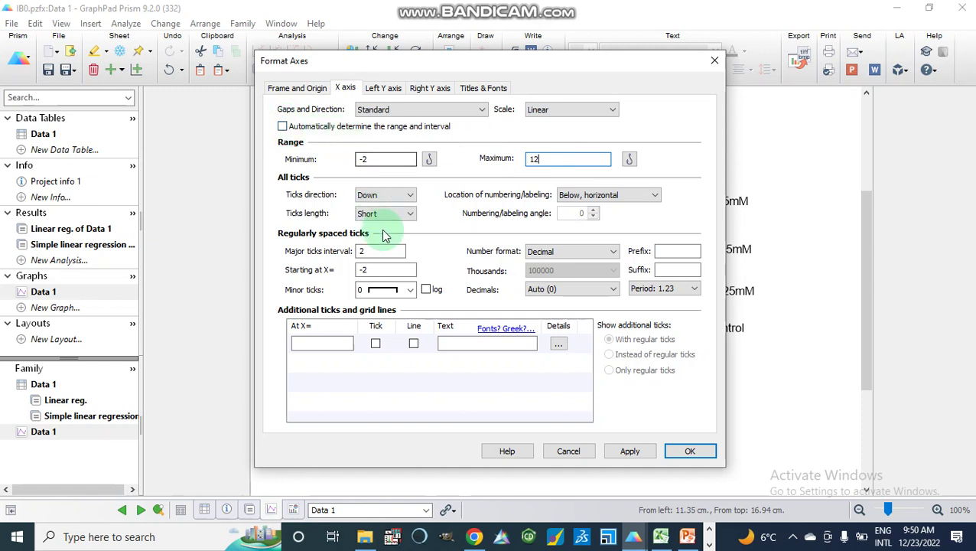
pyautogui.click(375, 250)
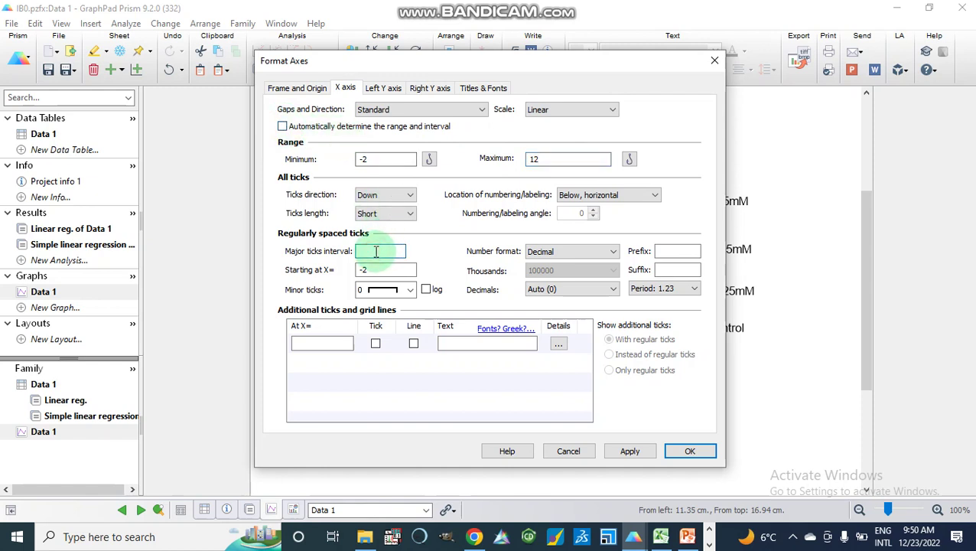
pyautogui.write('2')
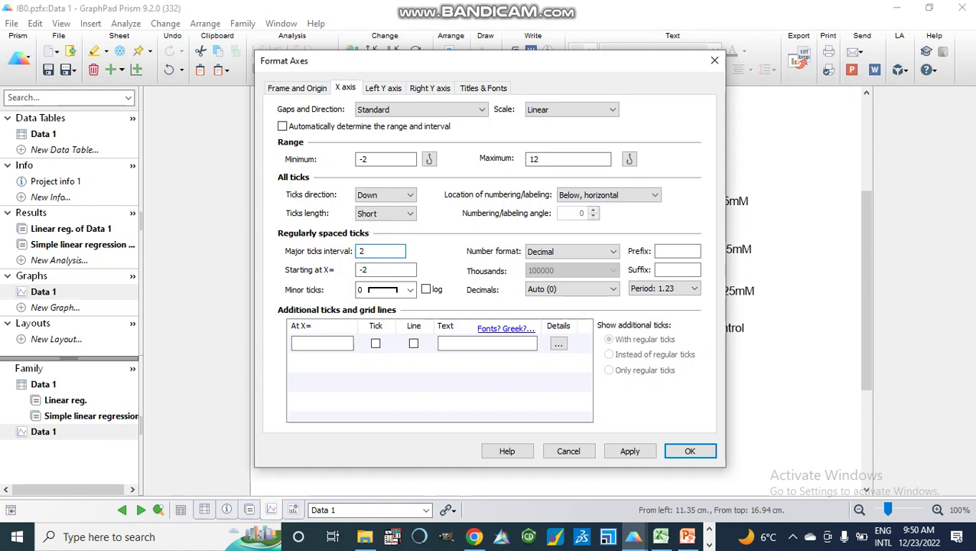
pyautogui.click(630, 453)
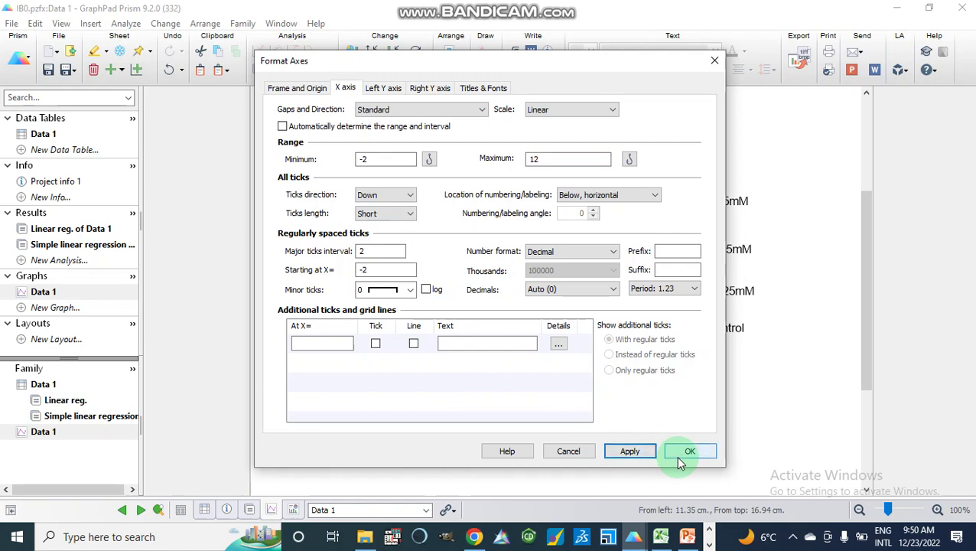
pyautogui.click(678, 456)
pyautogui.click(517, 254)
pyautogui.click(470, 297)
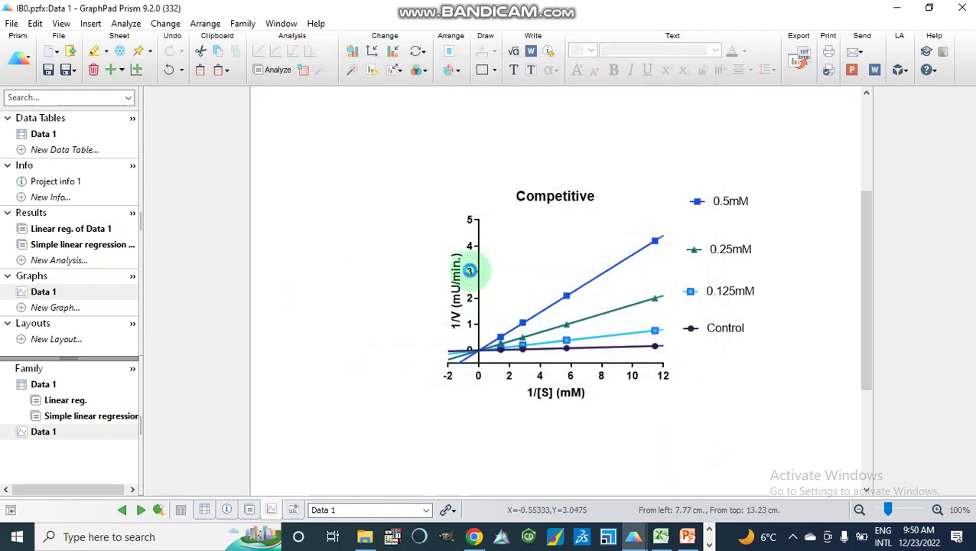
pyautogui.doubleClick(472, 276)
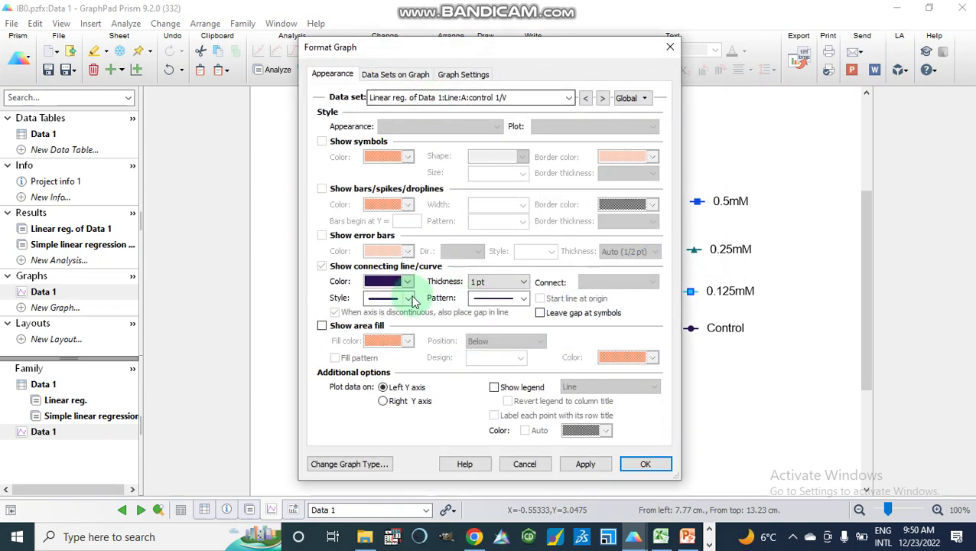
pyautogui.click(669, 50)
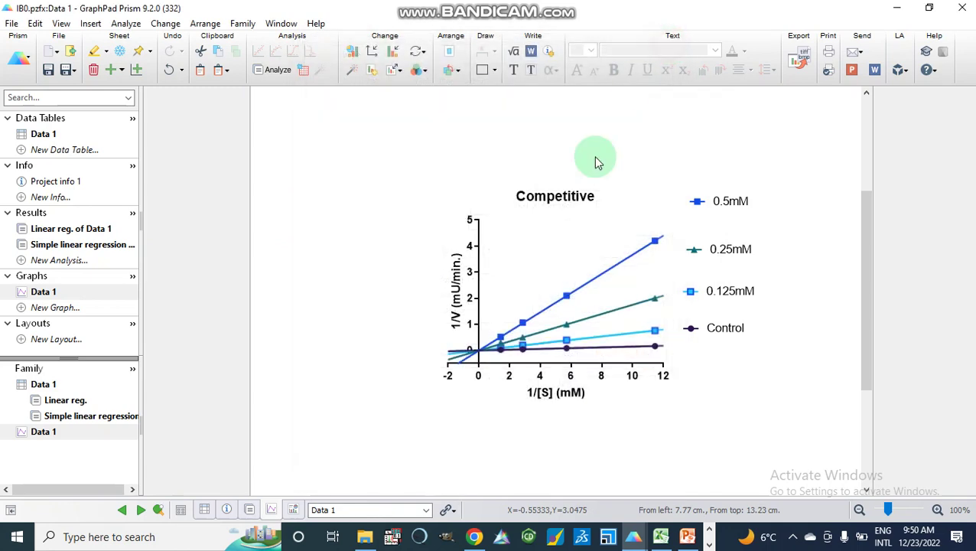
# Step: Rename the graph's Control legend label to "control" in lowercase
pyautogui.click(713, 328)
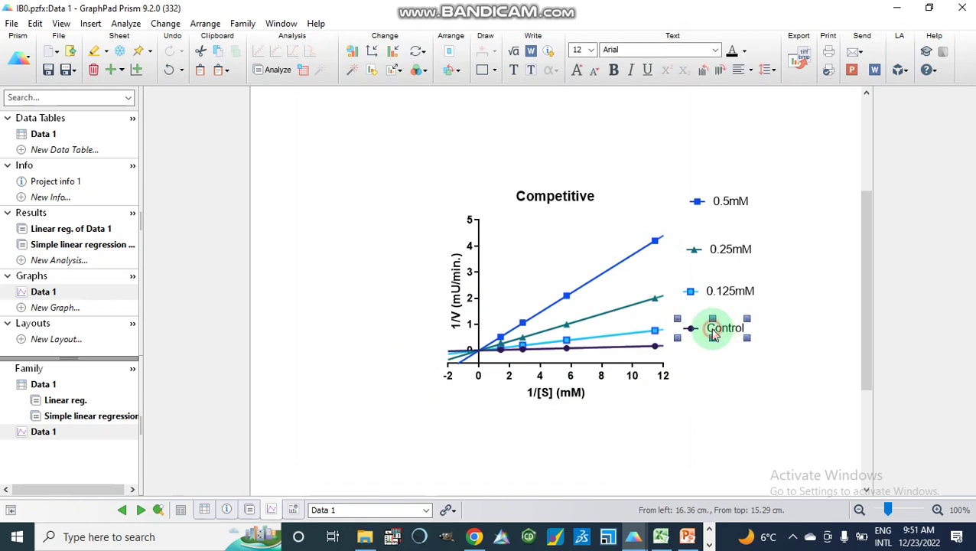
pyautogui.doubleClick(712, 332)
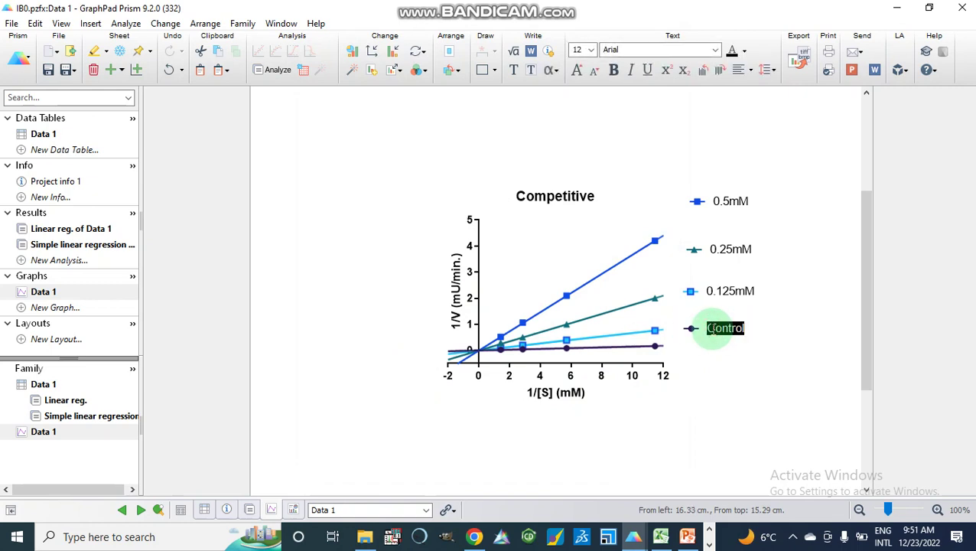
pyautogui.write('co')
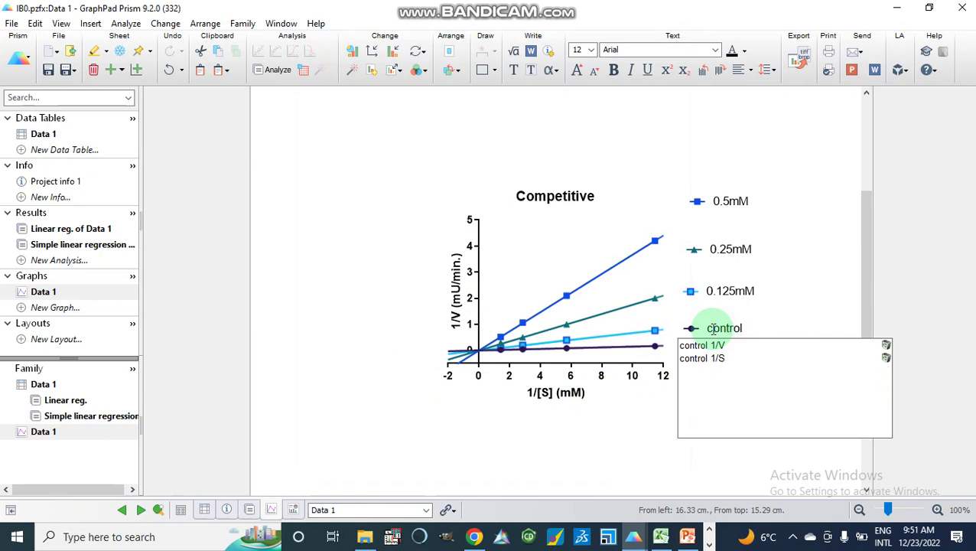
pyautogui.click(638, 487)
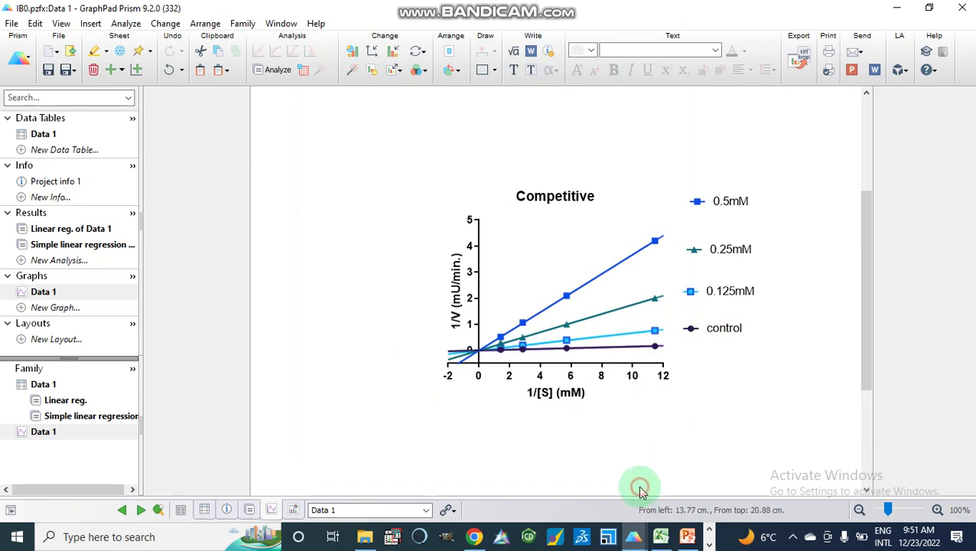
pyautogui.click(730, 255)
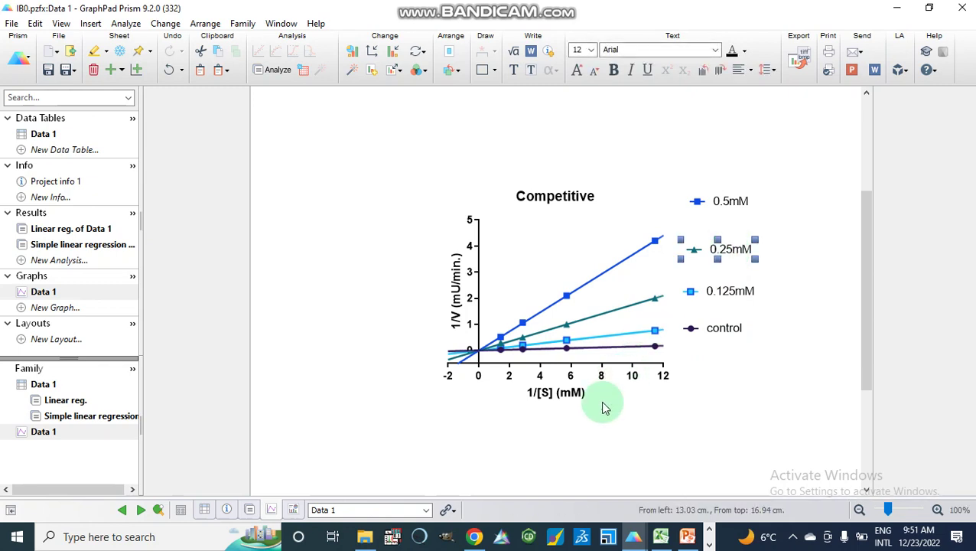
pyautogui.click(589, 434)
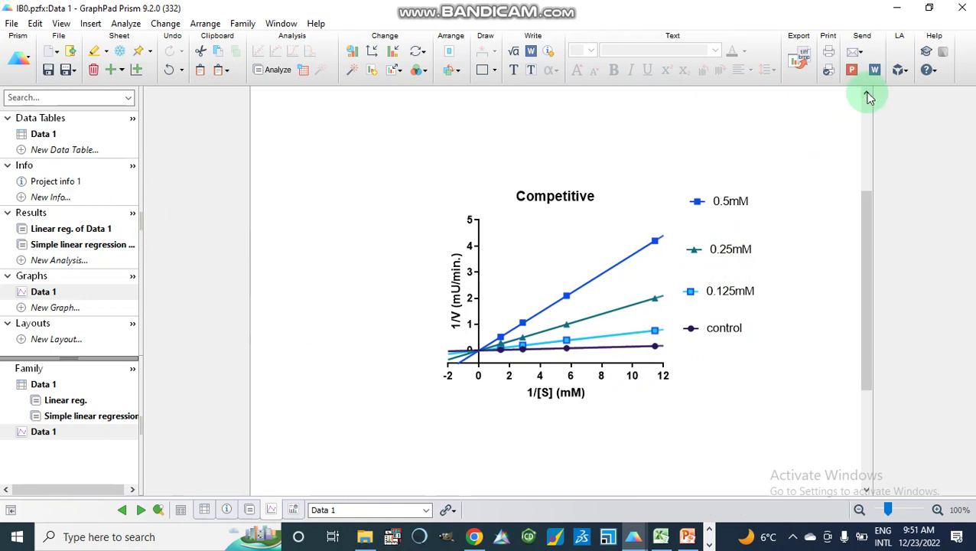
# Step: Minimize the open windows, switch to the Project4 window of GraphPad Prism and open its Data 1 table to examine the substrate and inhibitor columns
pyautogui.click(896, 9)
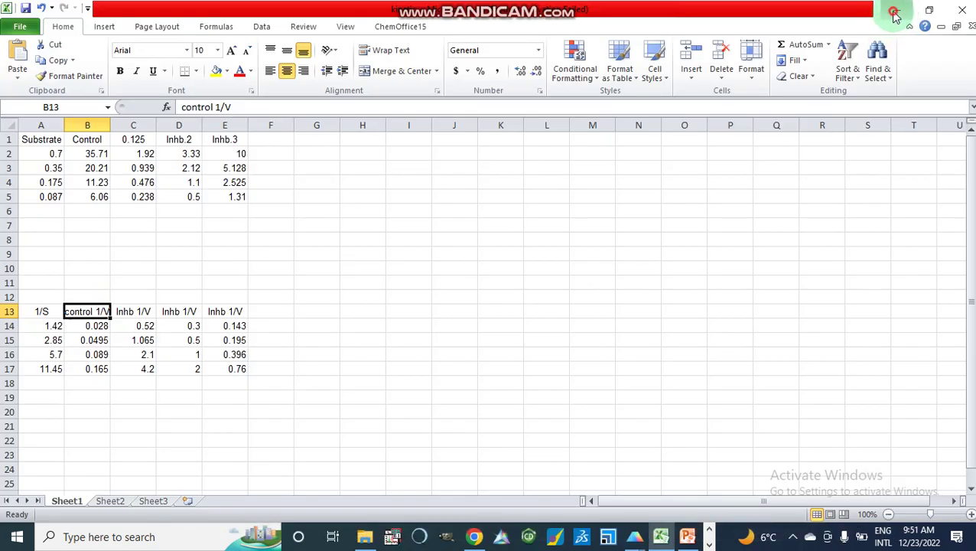
pyautogui.click(894, 12)
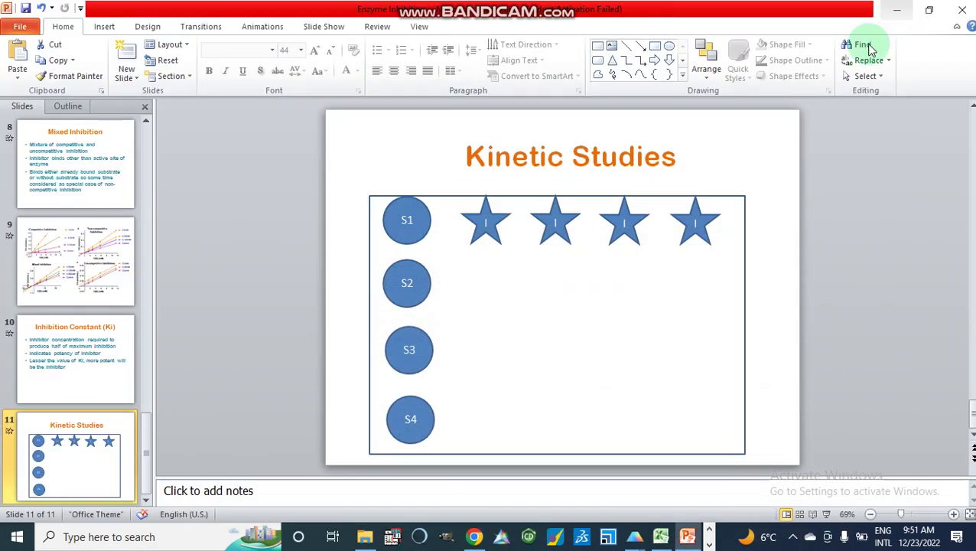
pyautogui.click(896, 10)
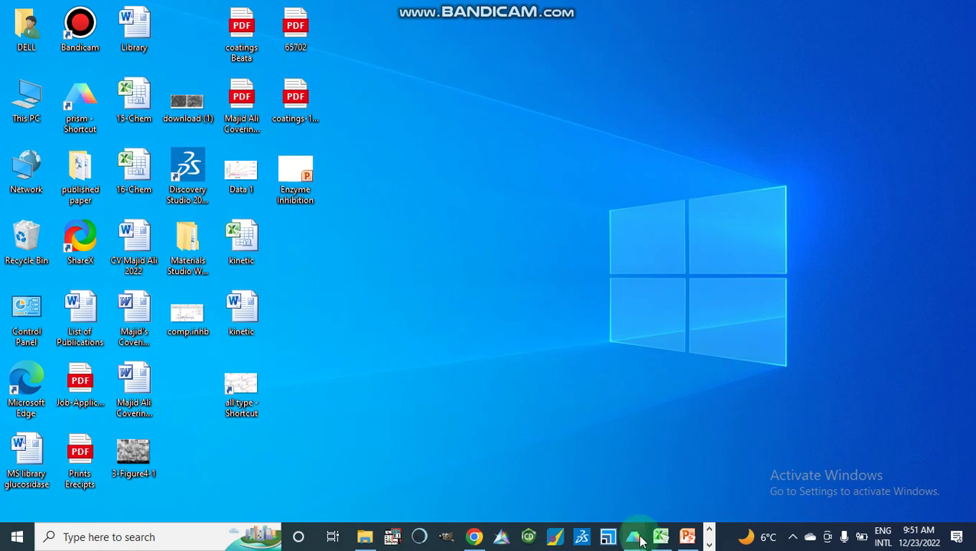
pyautogui.moveTo(632, 541)
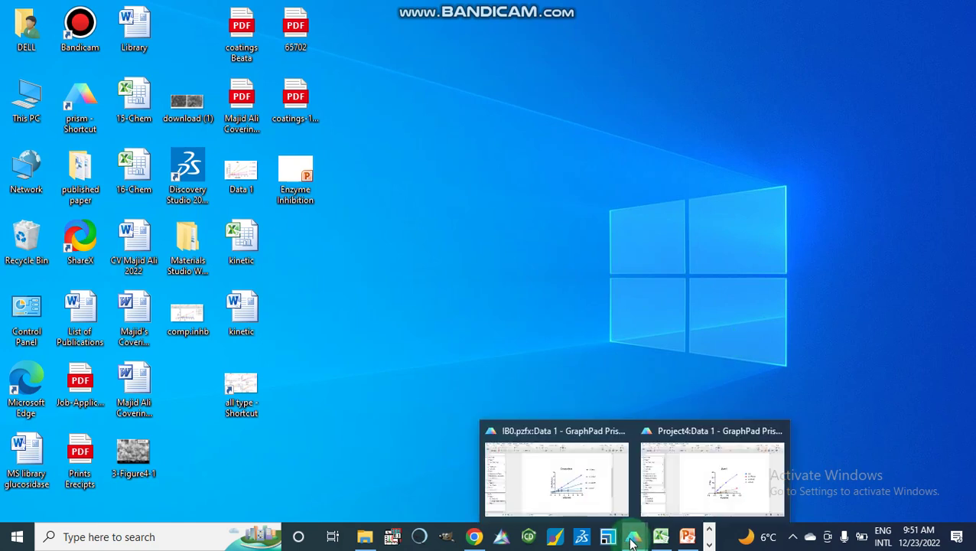
pyautogui.click(687, 471)
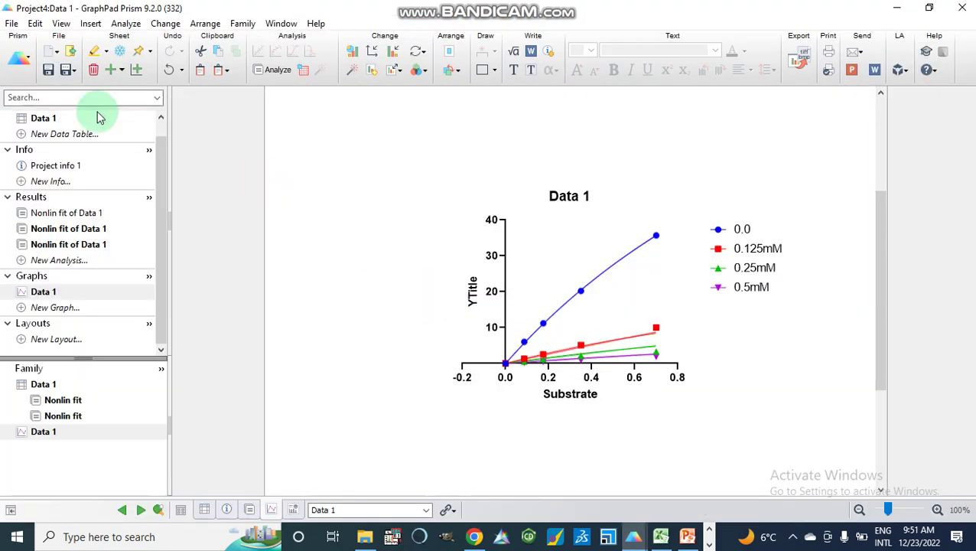
pyautogui.click(44, 119)
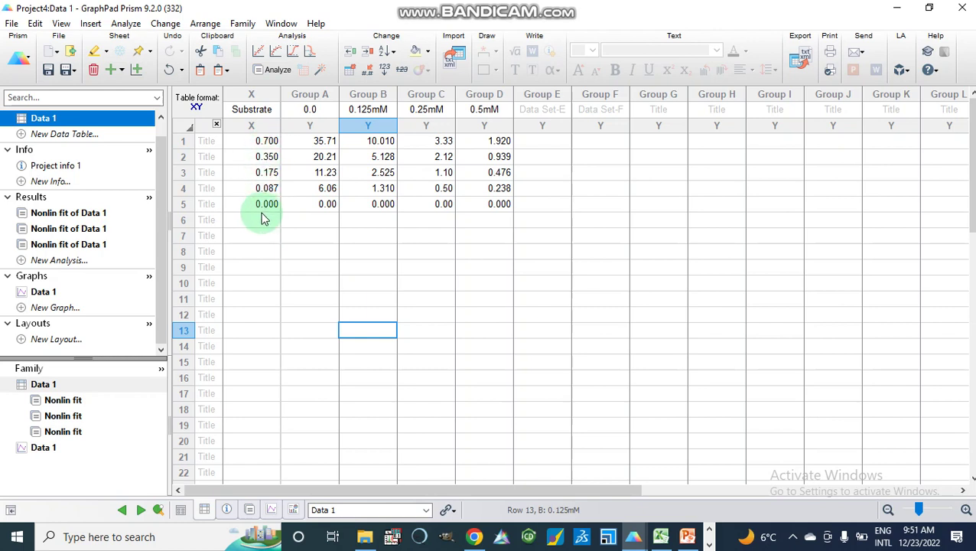
pyautogui.click(321, 111)
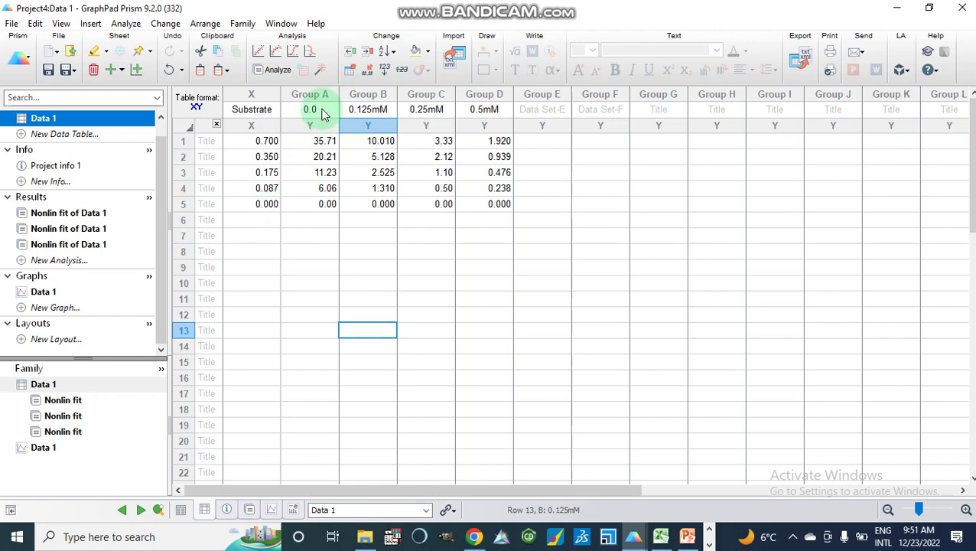
pyautogui.moveTo(321, 111); pyautogui.dragTo(380, 212)
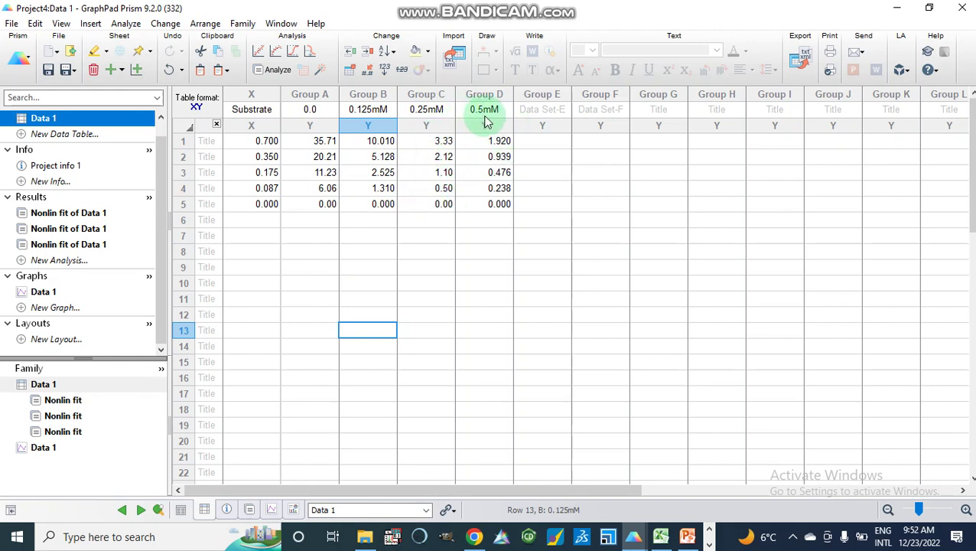
pyautogui.click(474, 251)
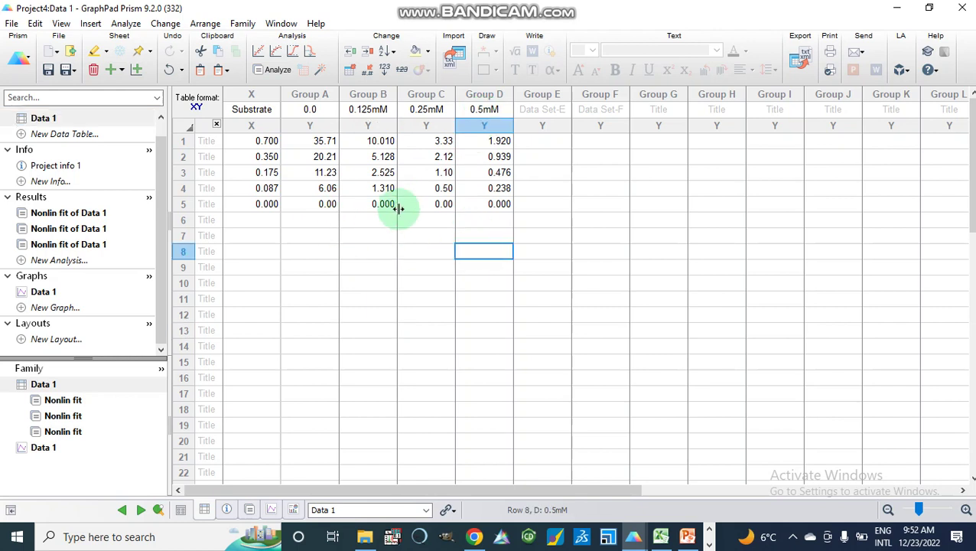
# Step: Run a nonlinear regression (curve fit) on all Data 1 data sets using the Competitive inhibition equation from Enzyme kinetics - Inhibition
pyautogui.click(123, 24)
pyautogui.moveTo(183, 92)
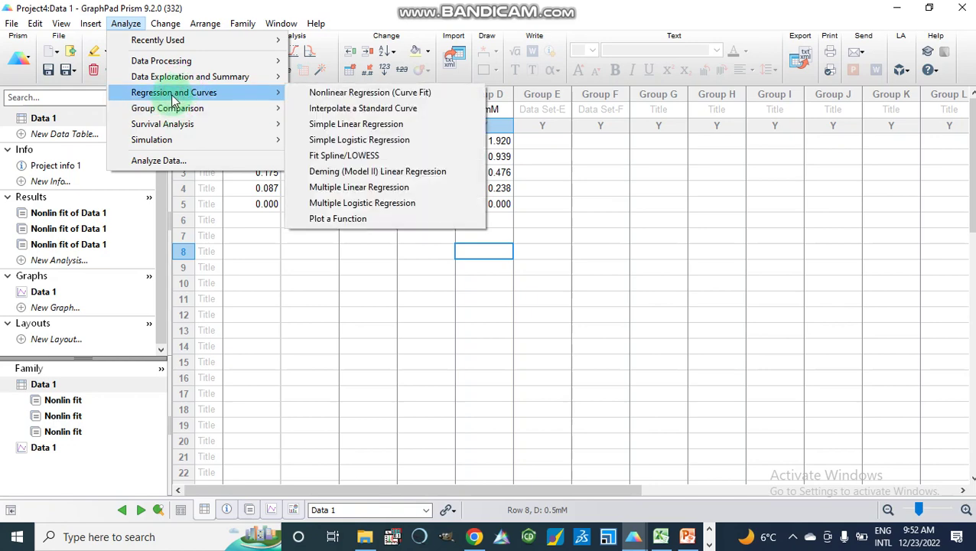
pyautogui.click(334, 94)
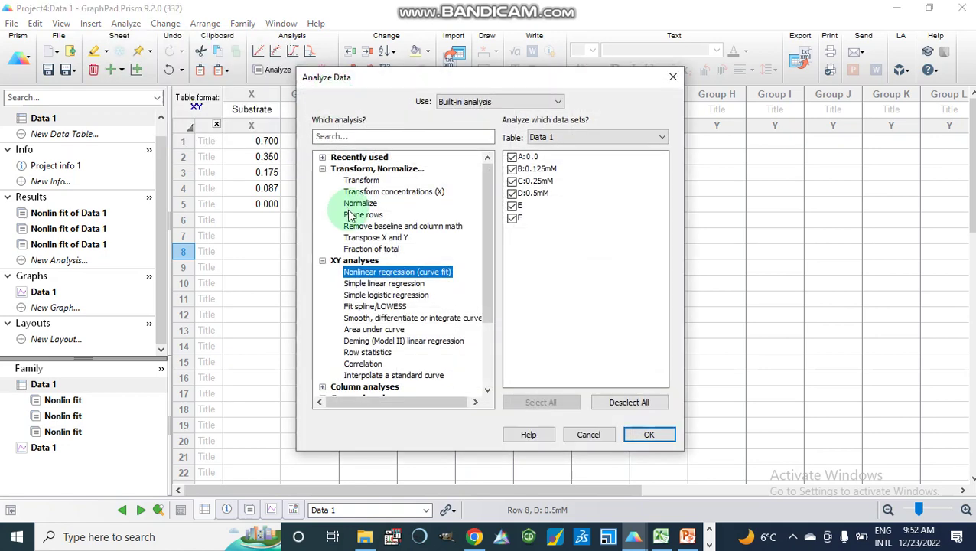
pyautogui.click(643, 440)
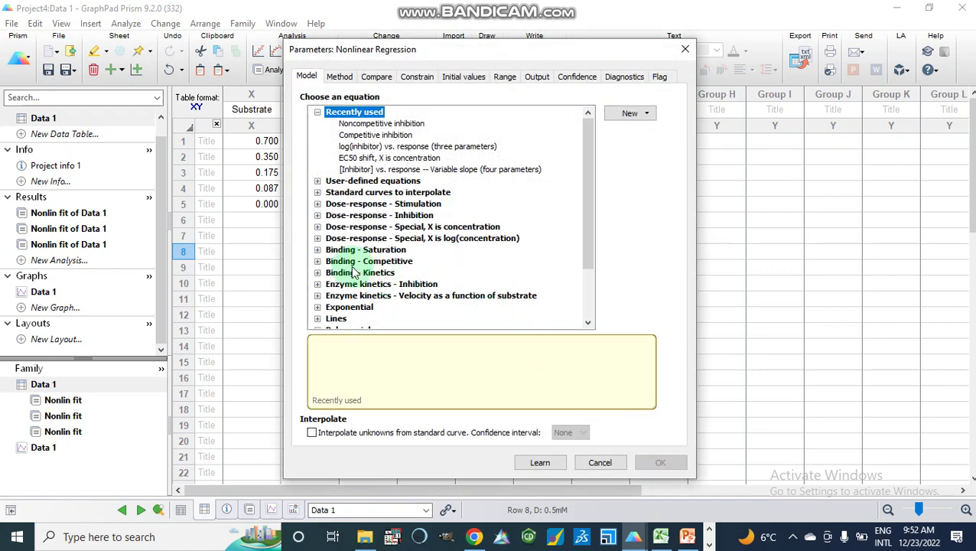
pyautogui.scroll(-2, 354, 272)
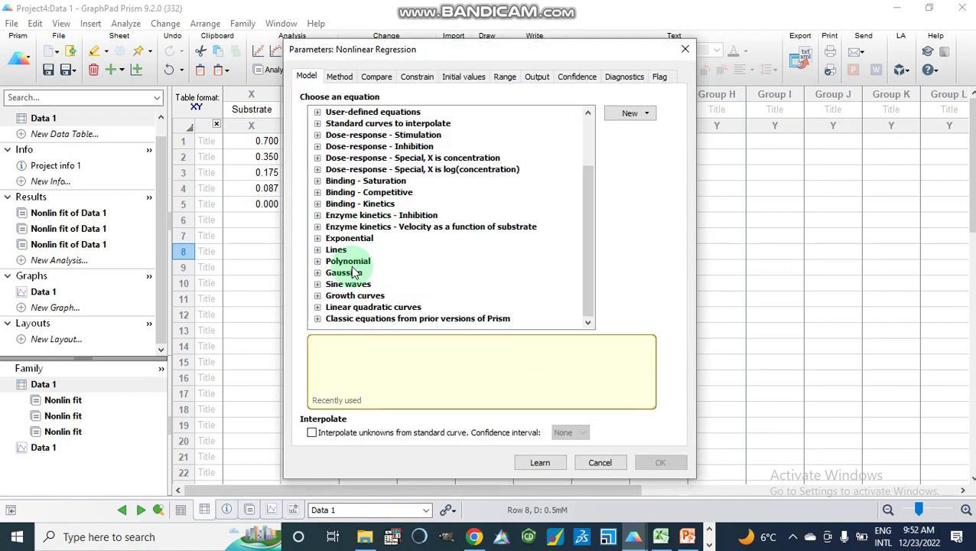
pyautogui.click(317, 216)
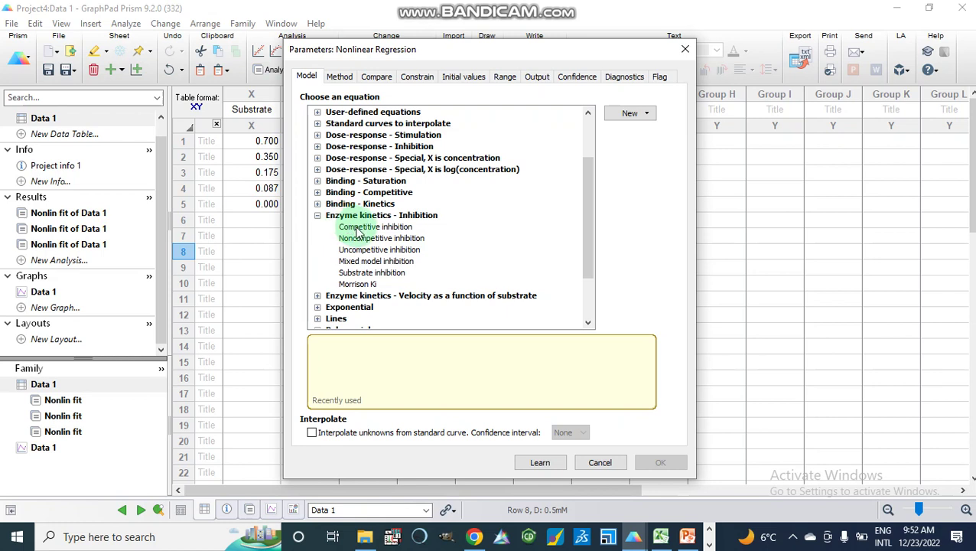
pyautogui.click(358, 230)
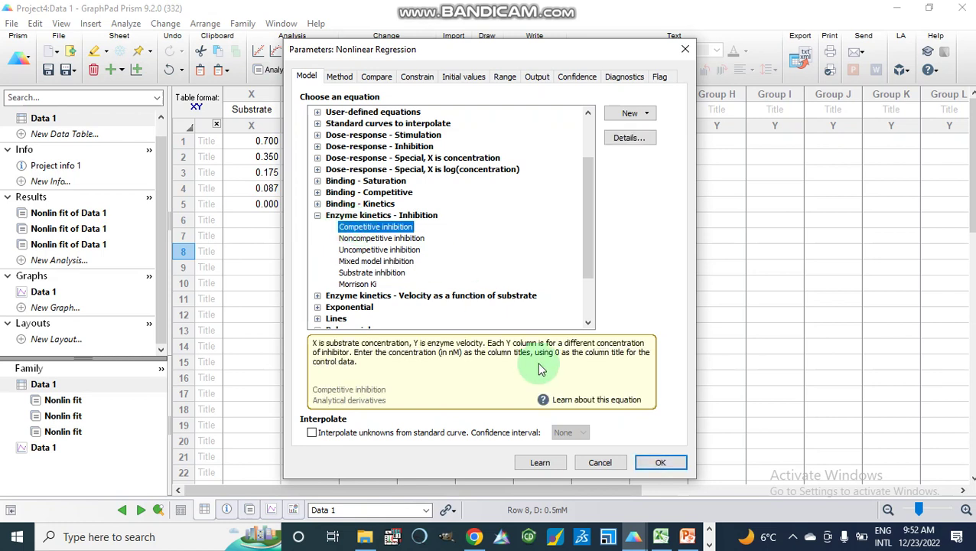
pyautogui.click(654, 463)
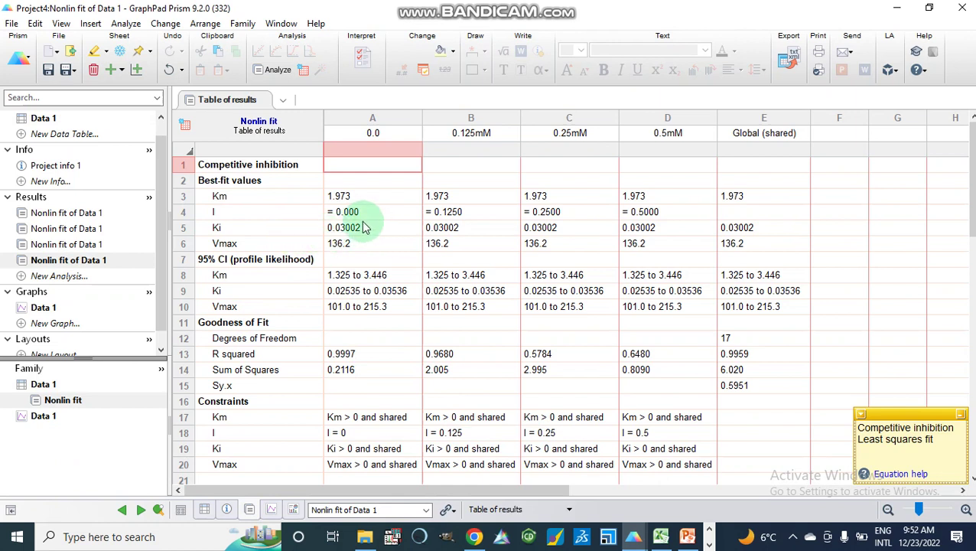
# Step: Examine the best-fit Ki values for the inhibitor concentrations in the competitive inhibition results table
pyautogui.click(468, 232)
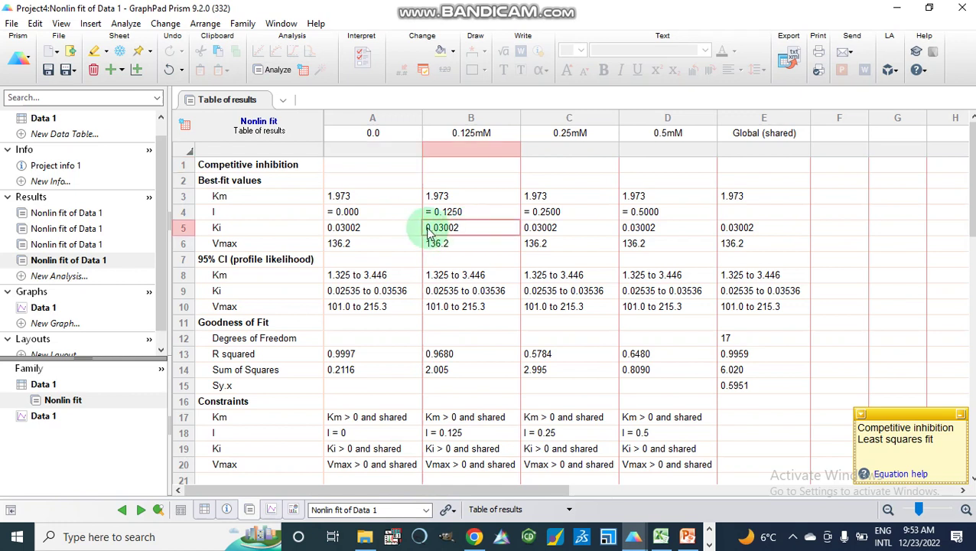
pyautogui.click(370, 229)
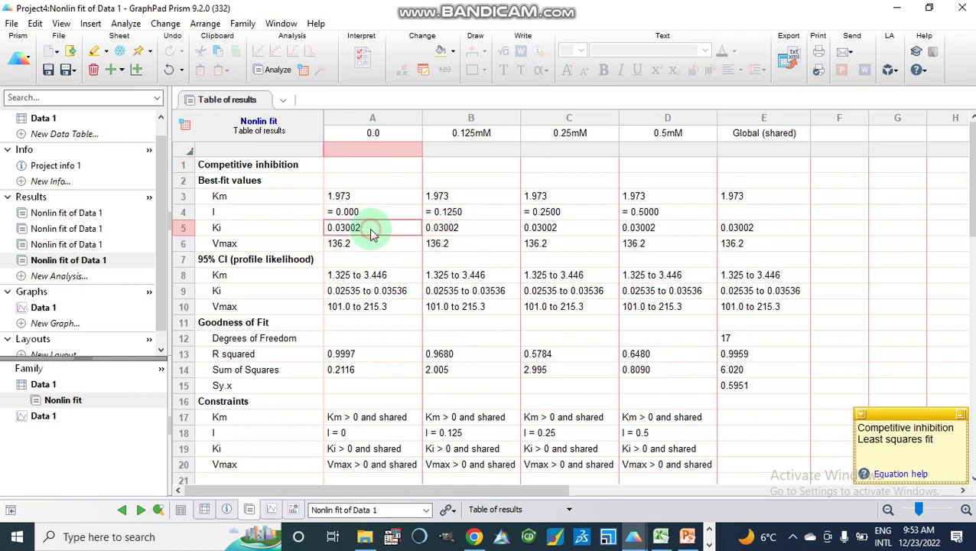
pyautogui.click(470, 229)
pyautogui.click(556, 231)
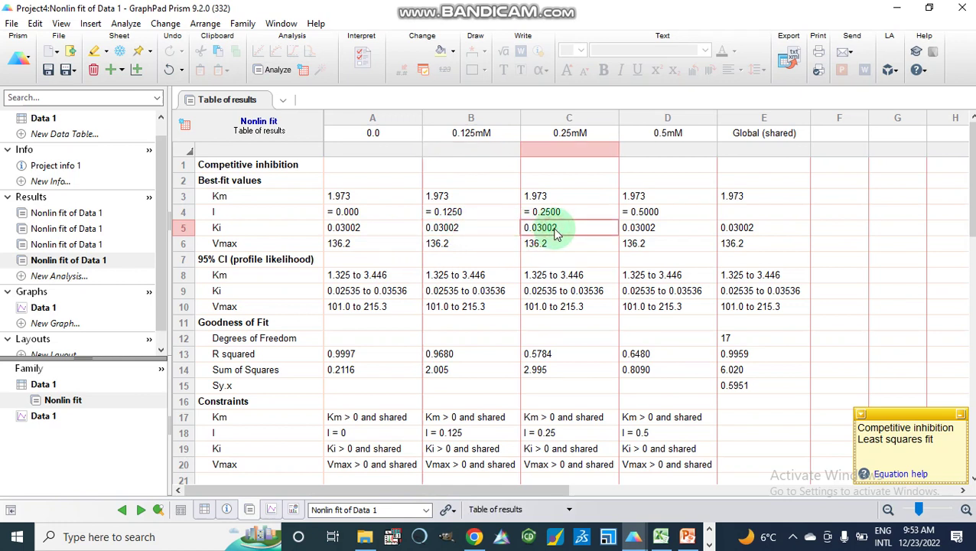
pyautogui.click(235, 274)
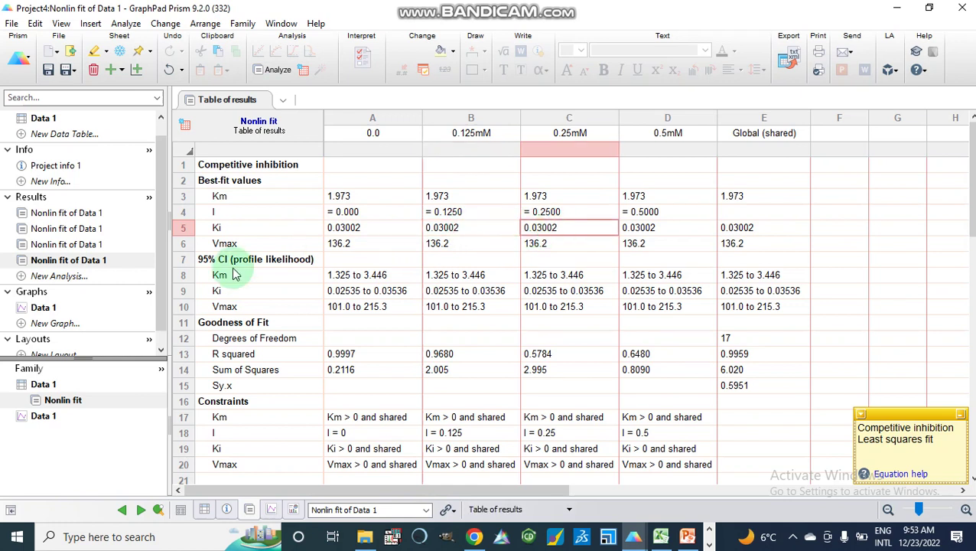
# Step: View the Data 1 graph and open its X and Y axis titles for text editing, leaving them as they are
pyautogui.click(43, 308)
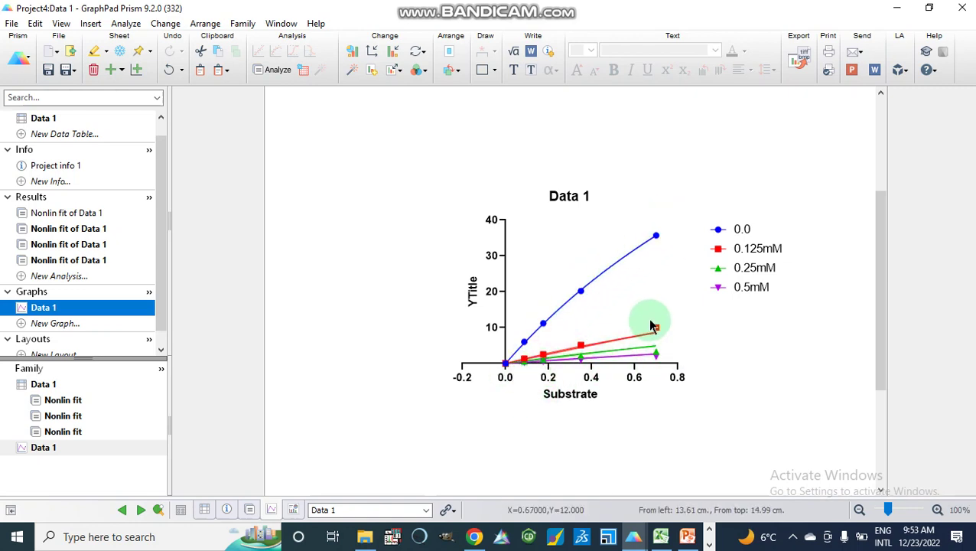
pyautogui.doubleClick(564, 395)
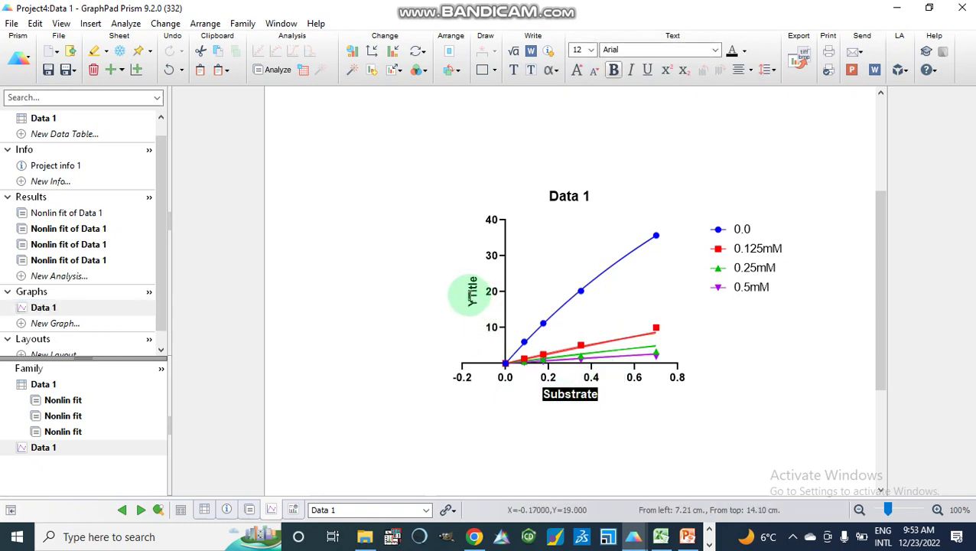
pyautogui.doubleClick(472, 299)
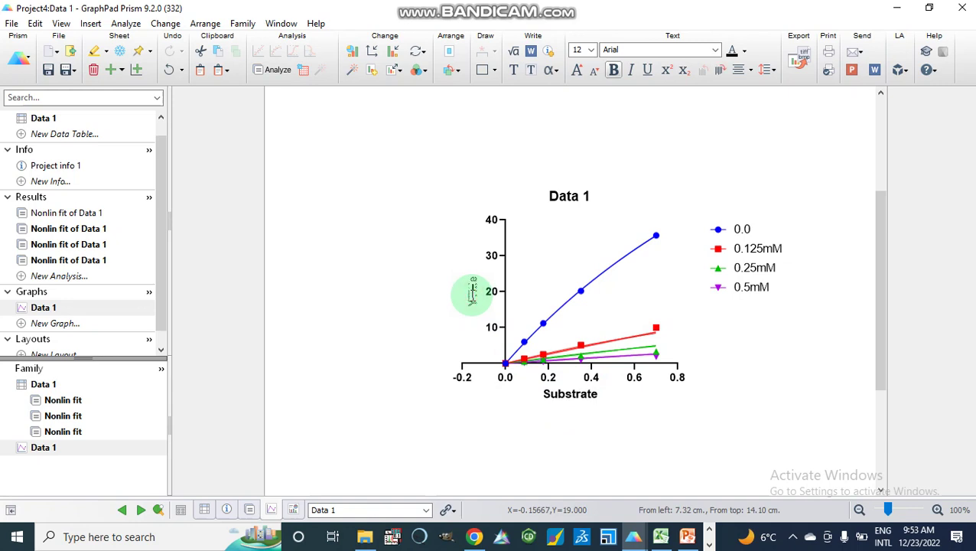
pyautogui.click(373, 322)
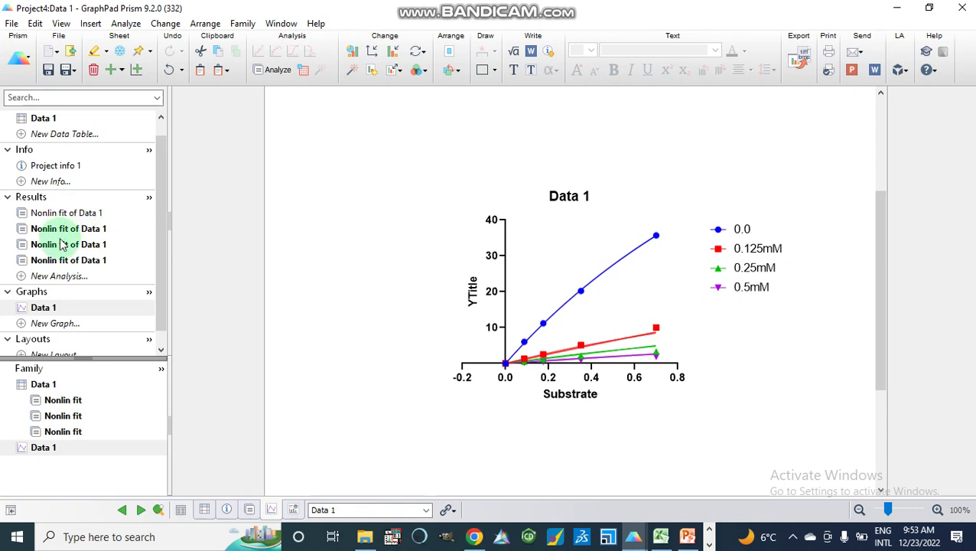
# Step: Open the first Nonlin fit of Data 1 results sheet to review the competitive inhibition fit, and minimize GraphPad Prism
pyautogui.moveTo(63, 244)
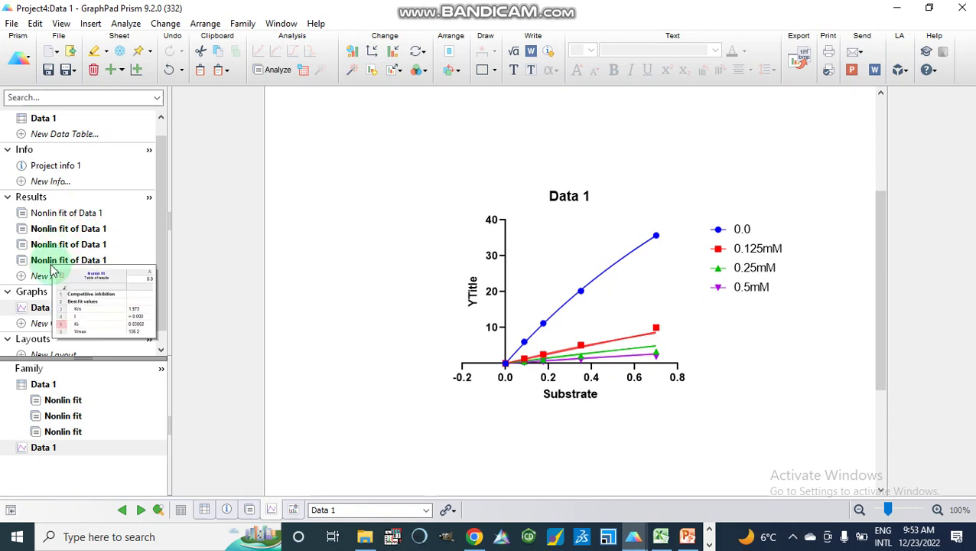
pyautogui.click(55, 215)
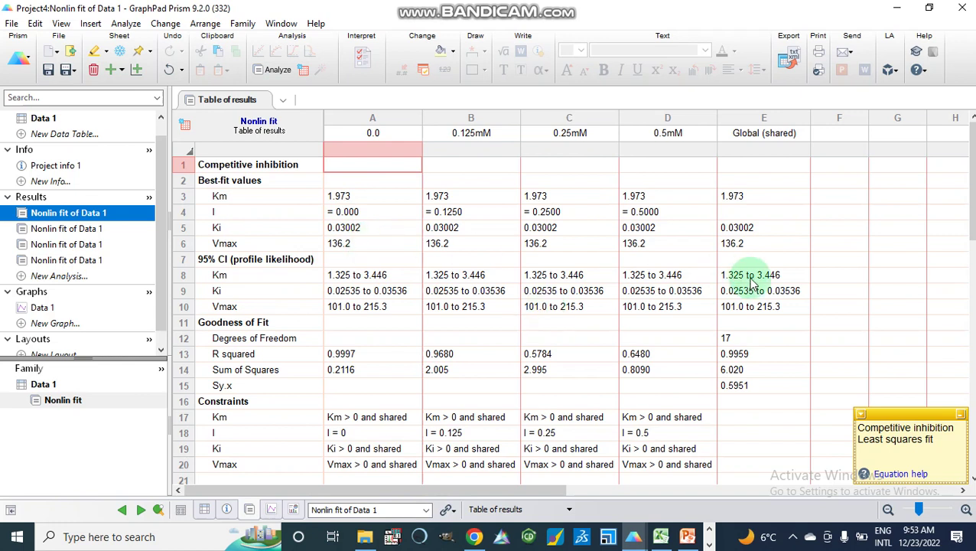
pyautogui.click(899, 14)
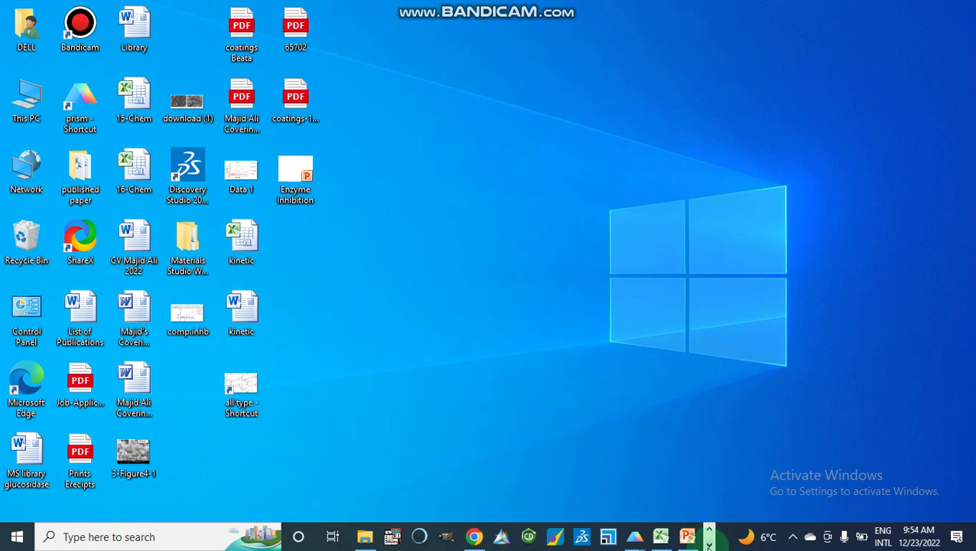
pyautogui.click(709, 544)
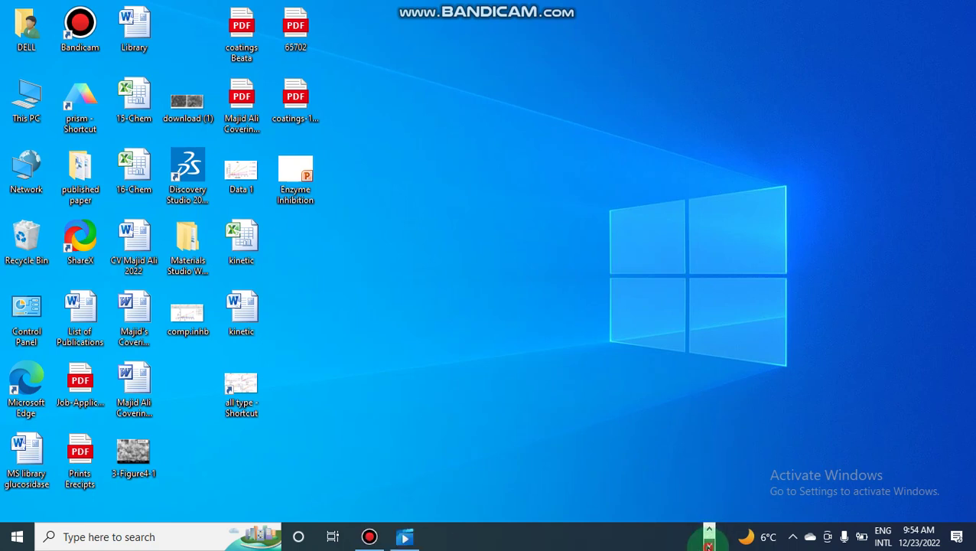
pyautogui.click(369, 537)
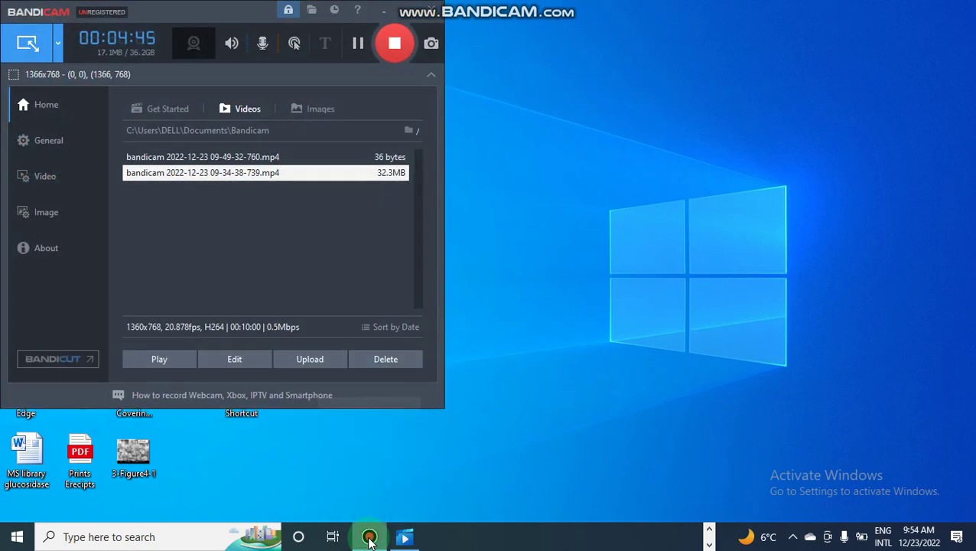
pyautogui.click(395, 46)
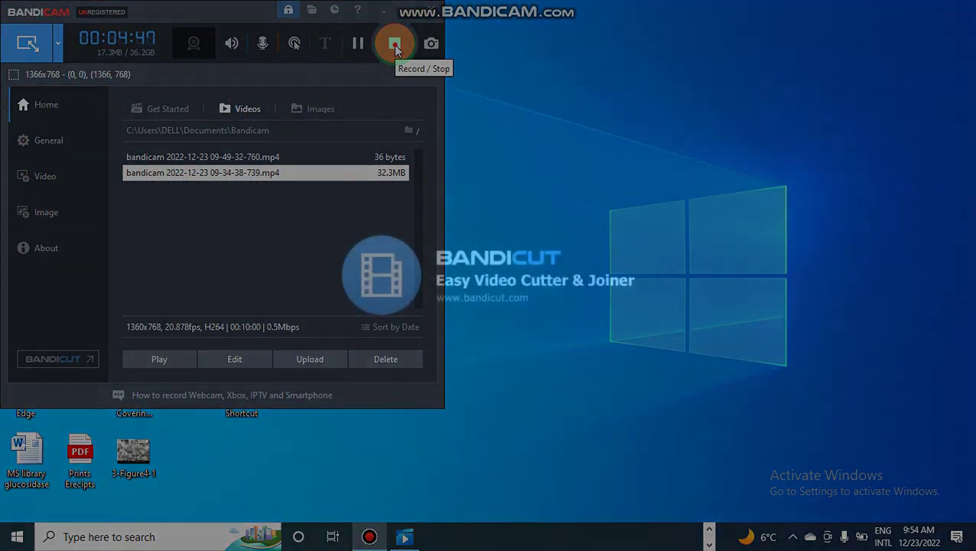